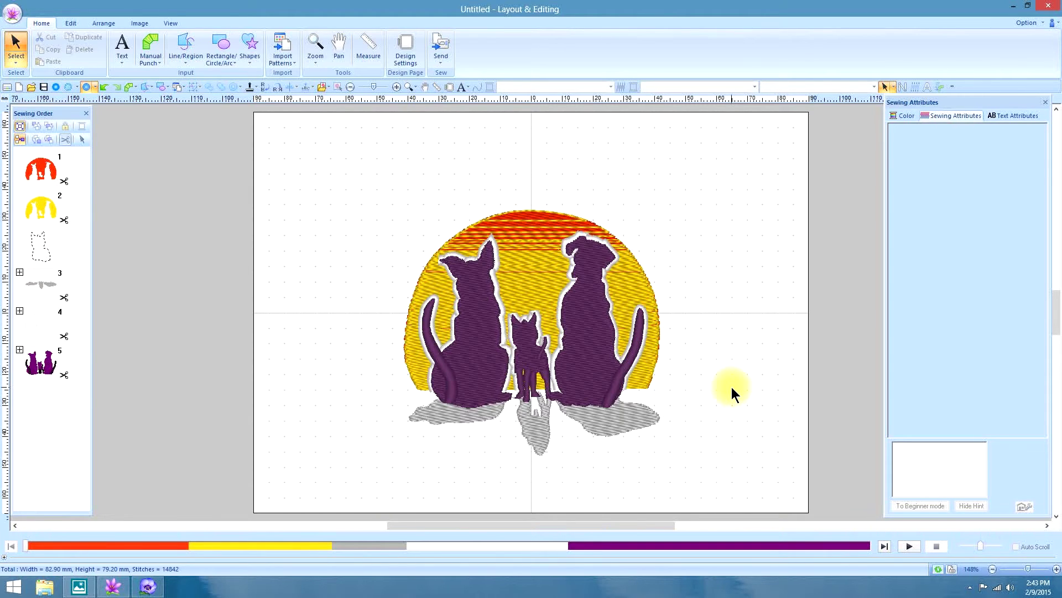
Clear the existing design from the page and draw a circle about 100 mm in diameter around the page centre.
key(ctrl+z)
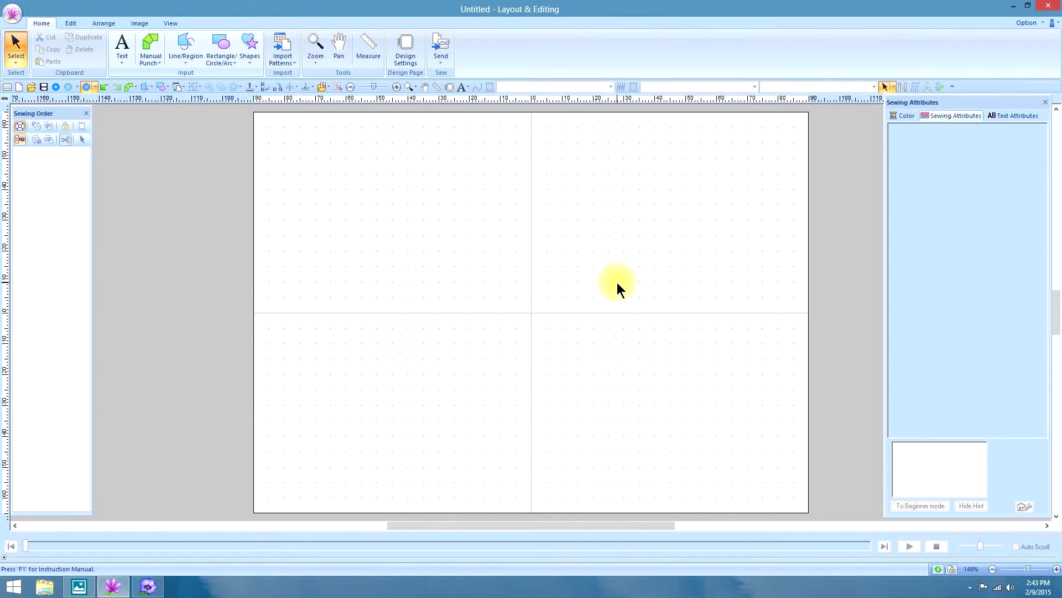
click(224, 48)
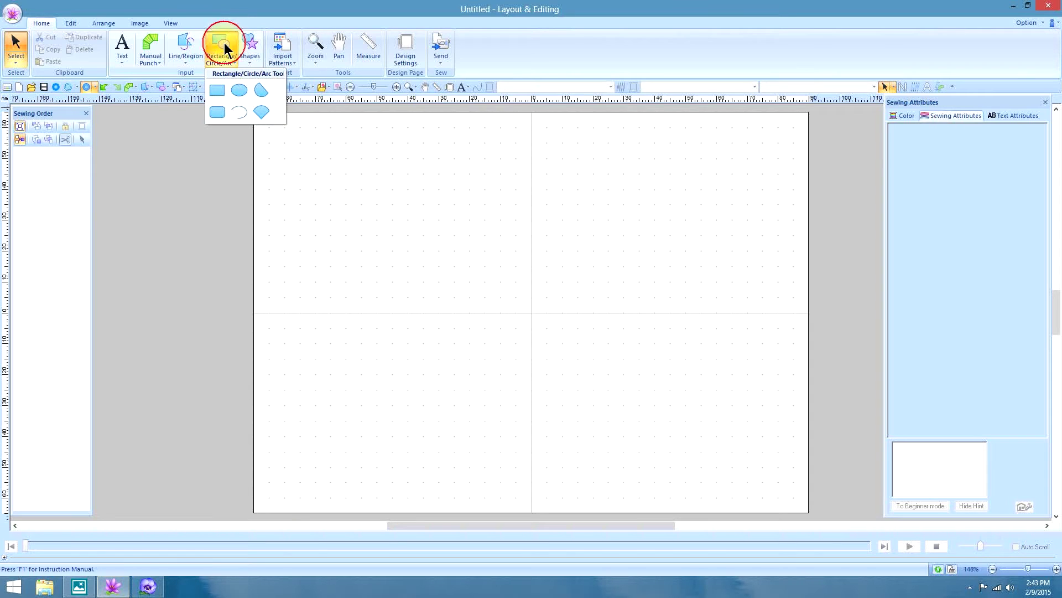
click(238, 90)
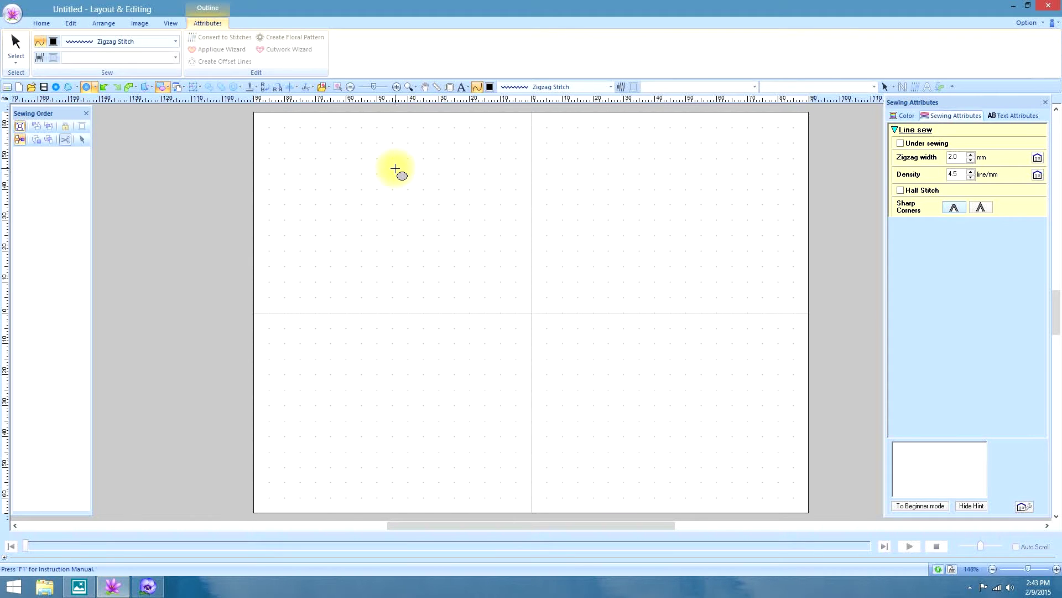
drag(396, 168, 664, 470)
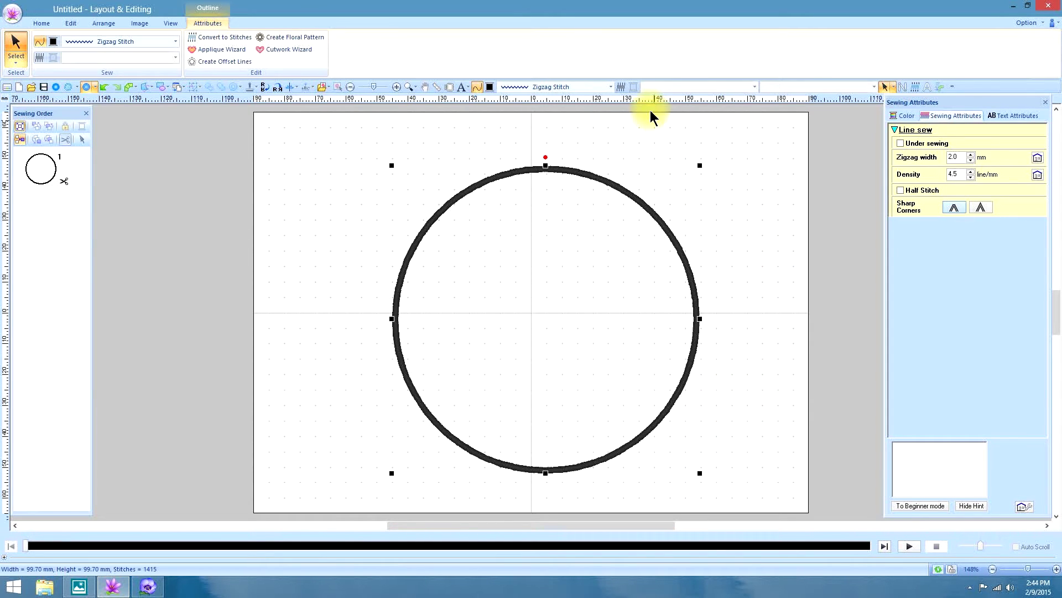
Give the circle a region fill stitch without an outline and set its constant stitch direction to 0 degrees.
click(621, 87)
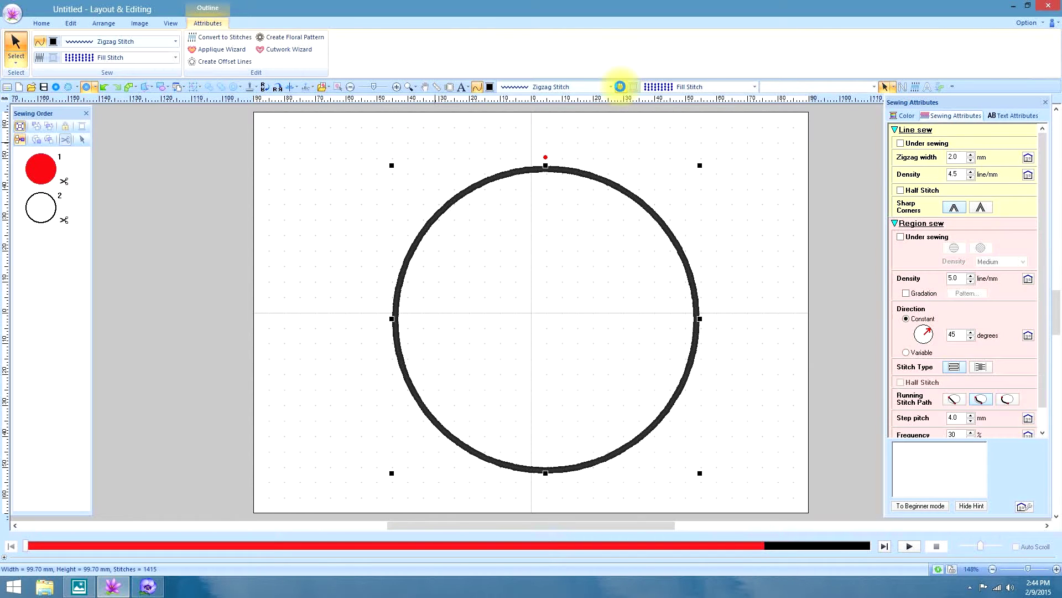
click(476, 87)
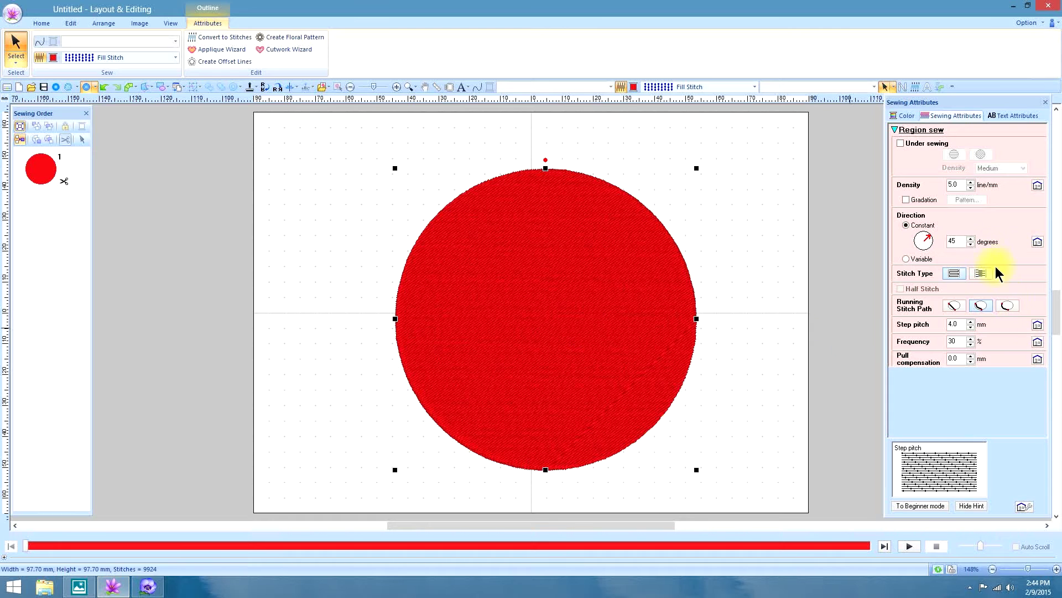
click(930, 235)
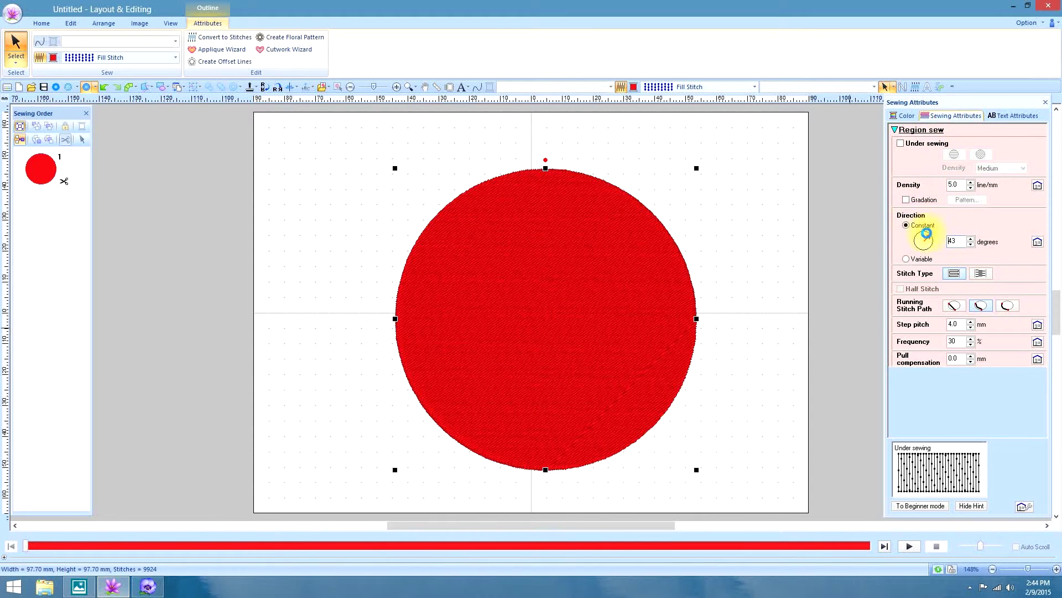
drag(928, 232, 944, 240)
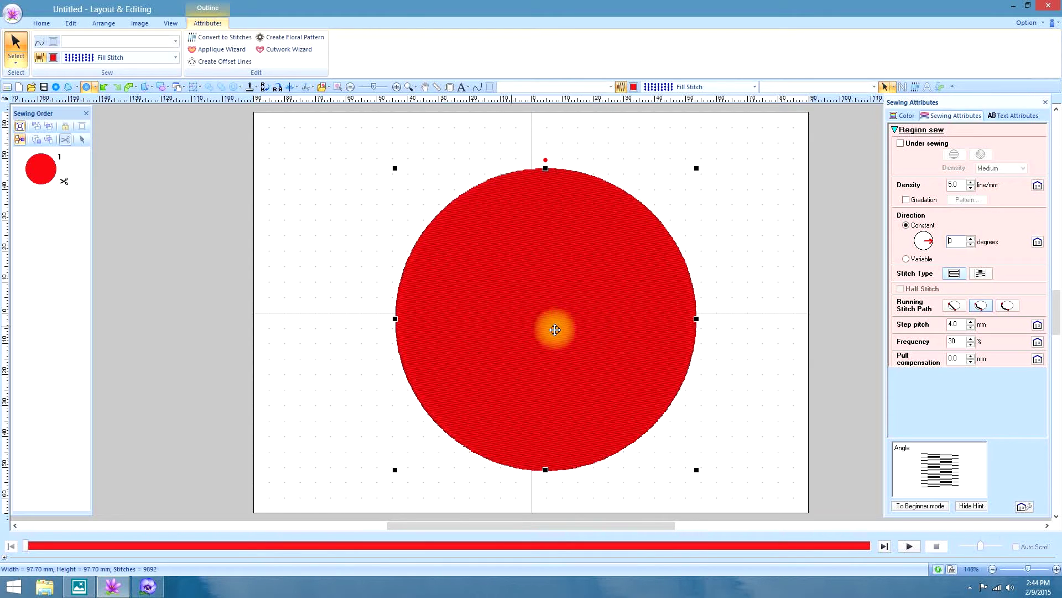
Turn on gradation for the circle's fill and blend it with yellow as an additional color.
click(905, 199)
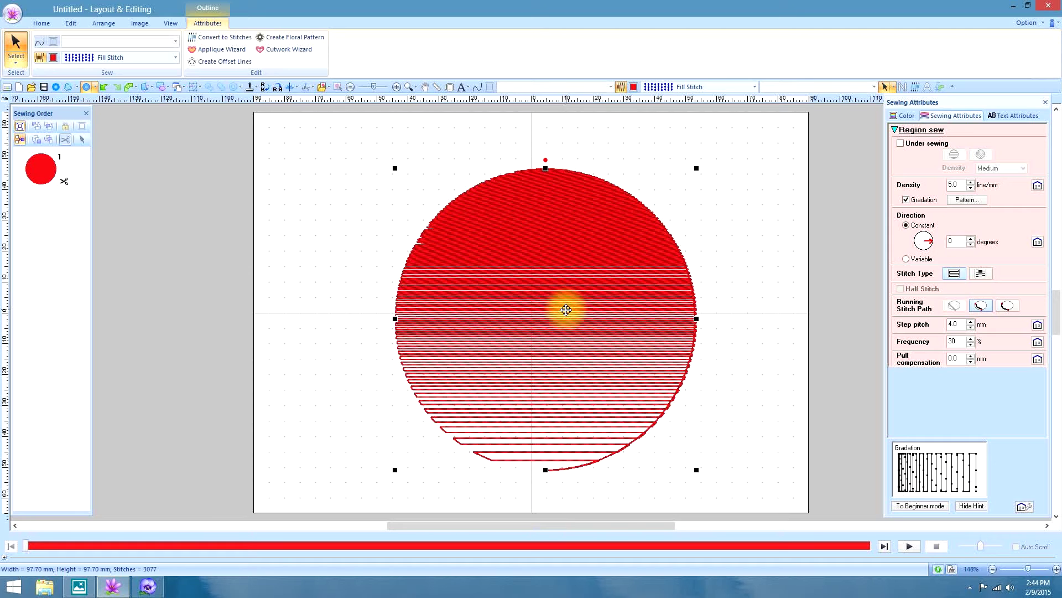
click(966, 200)
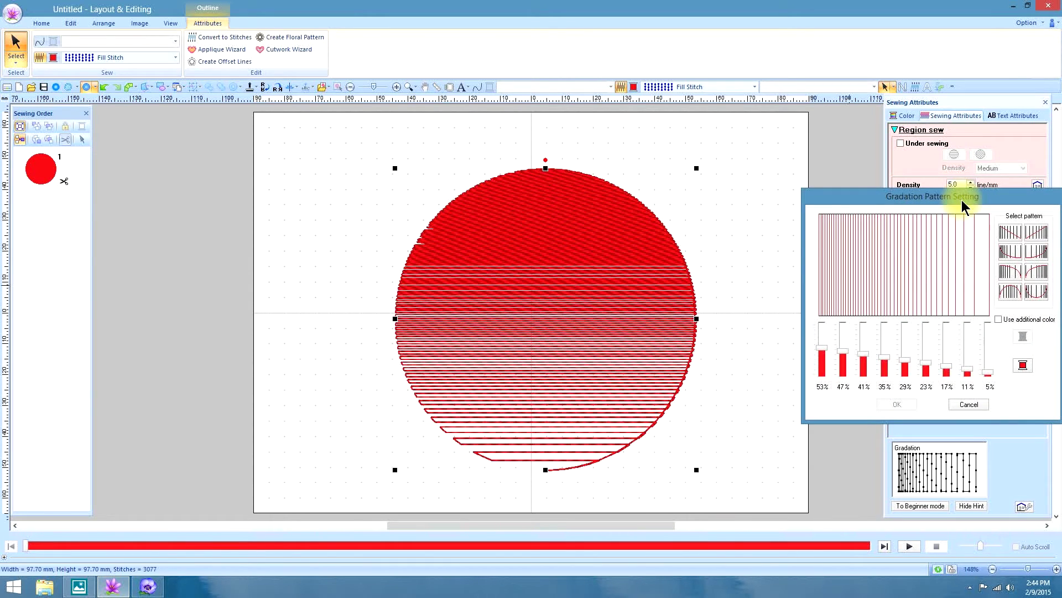
click(999, 321)
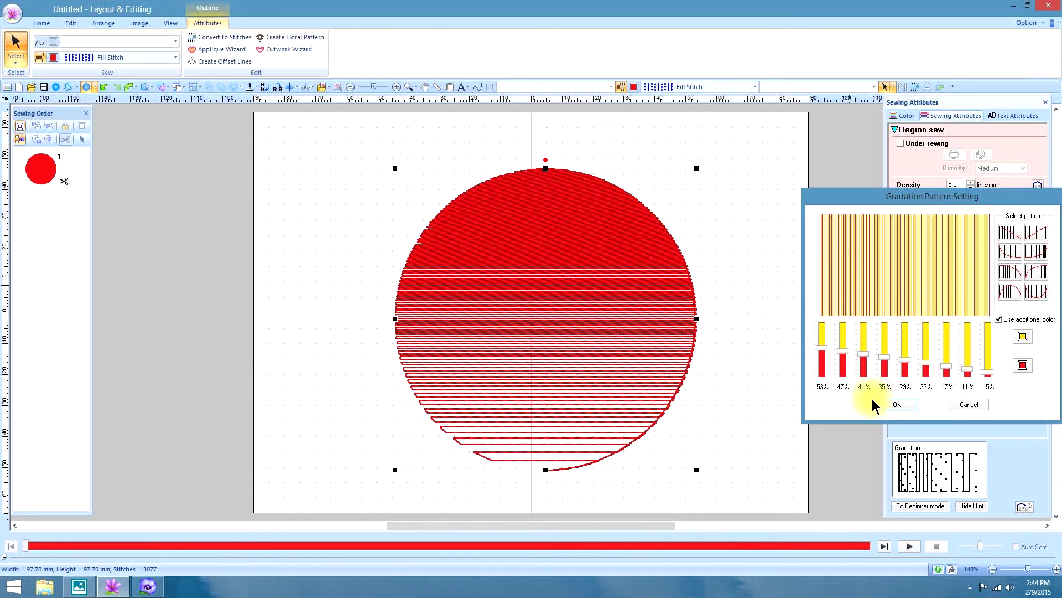
click(897, 403)
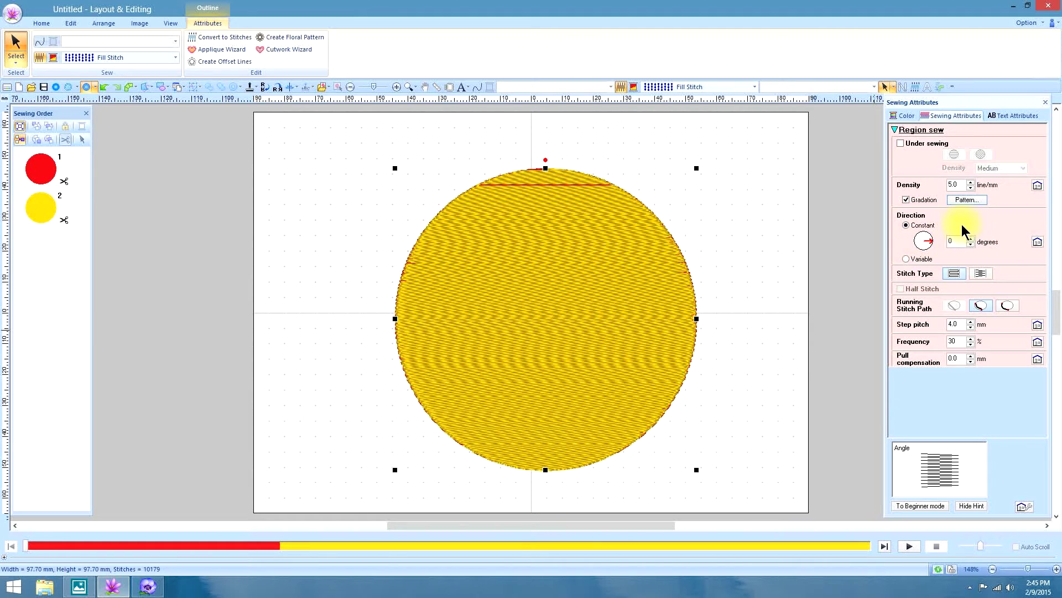
Raise the red share of the circle's first seven gradation levels to 82, 82, 74, 64, 59, 54 and 51%.
click(963, 199)
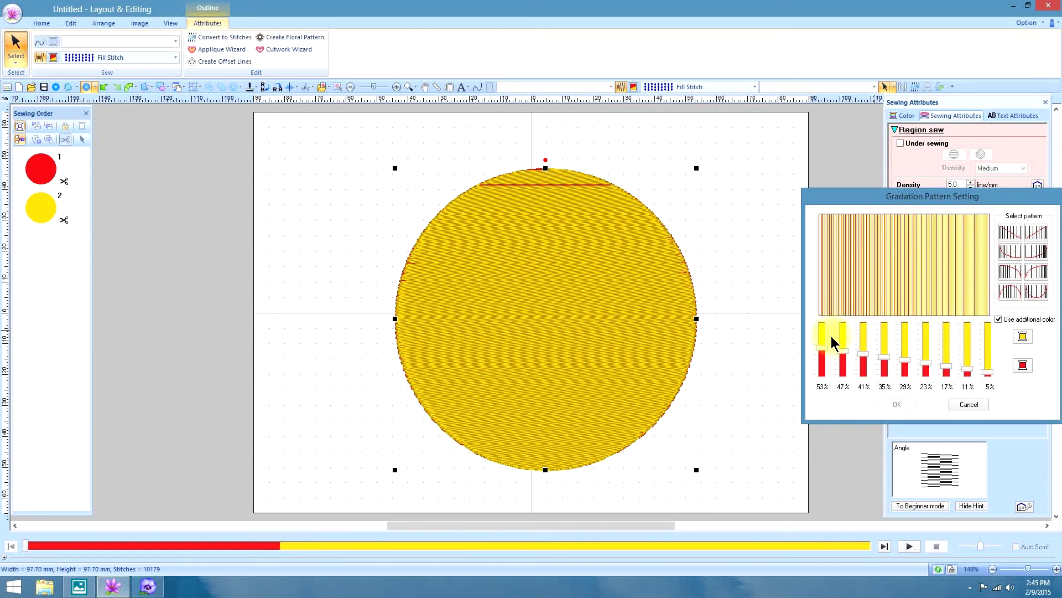
drag(823, 346, 946, 349)
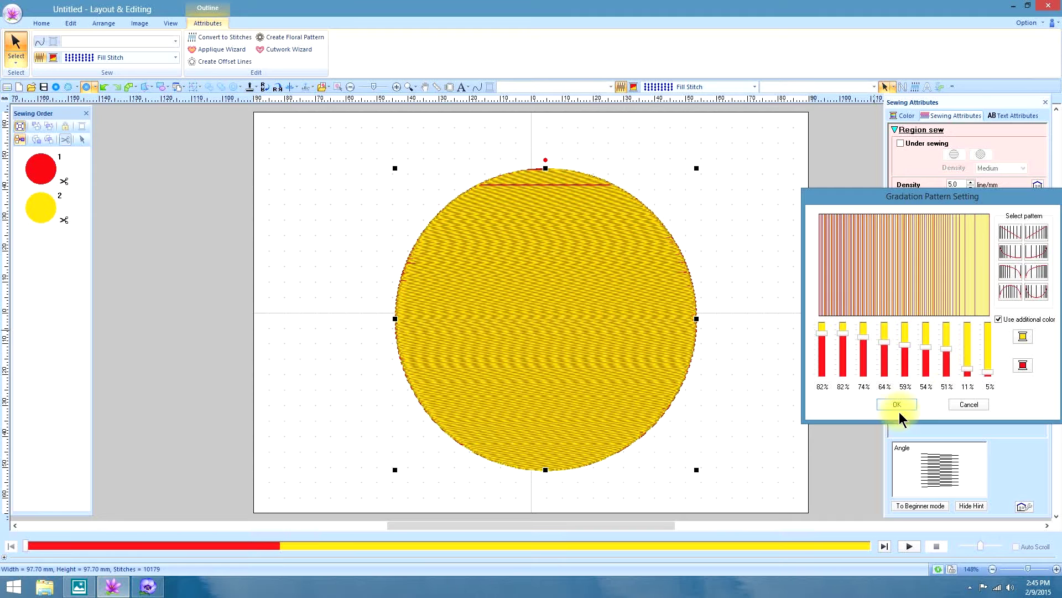
click(897, 405)
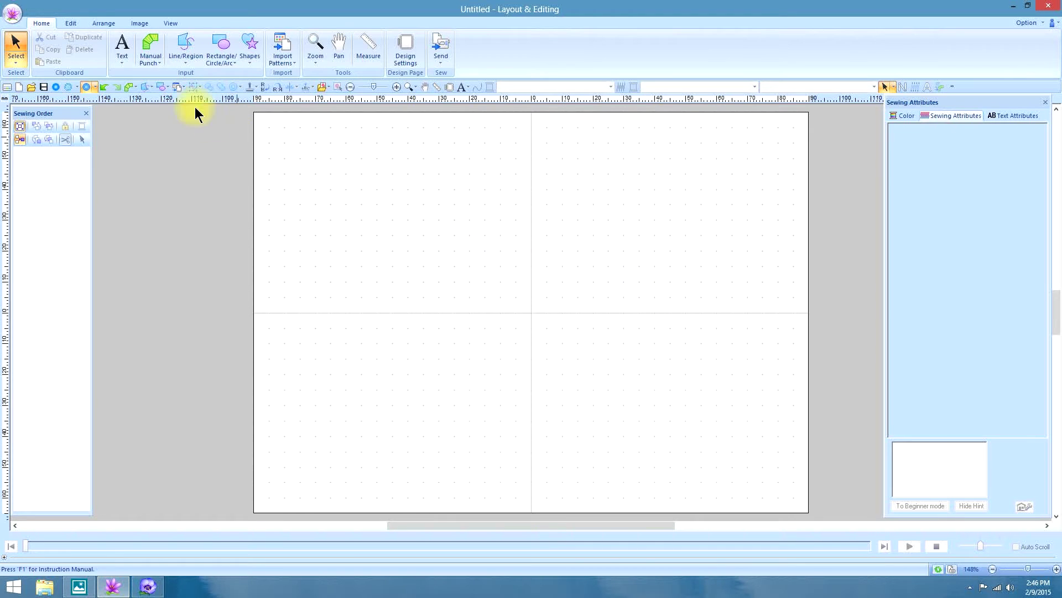
Add the text SPURS starting just above the centre of the empty page.
click(119, 43)
click(121, 90)
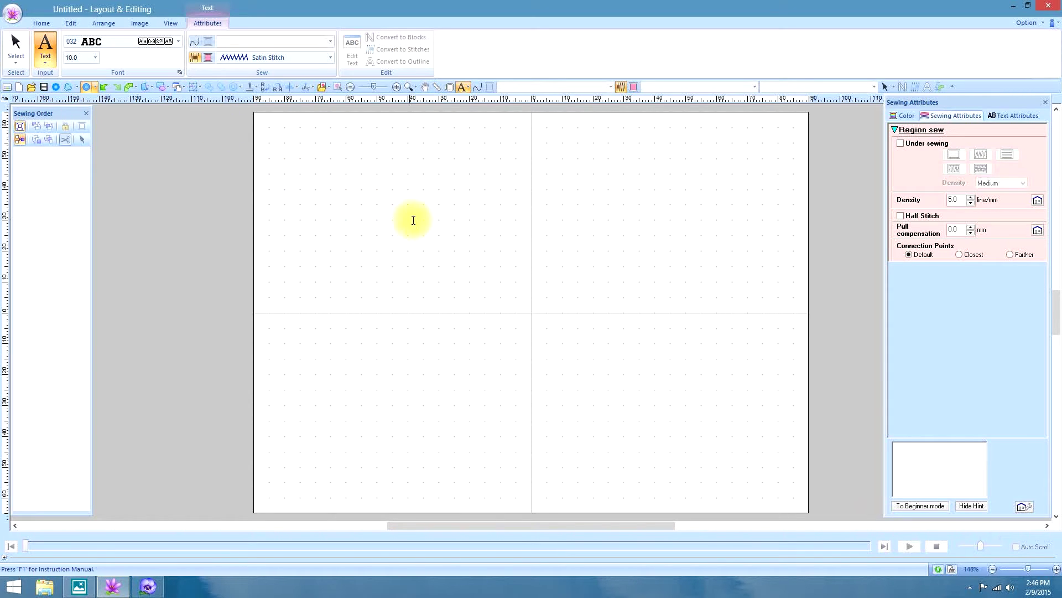
click(532, 296)
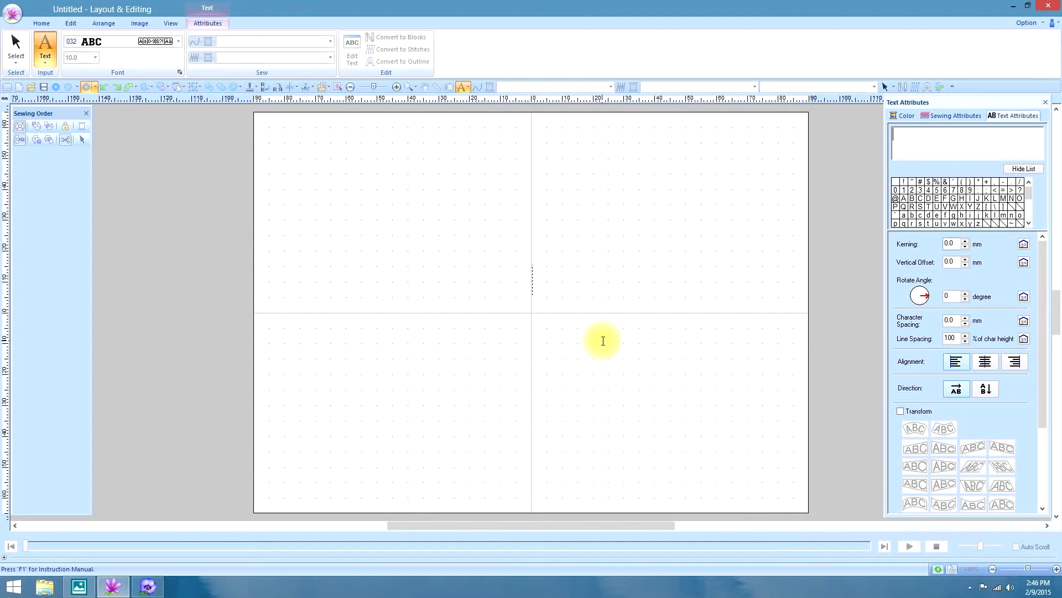
text(SPURS)
click(602, 340)
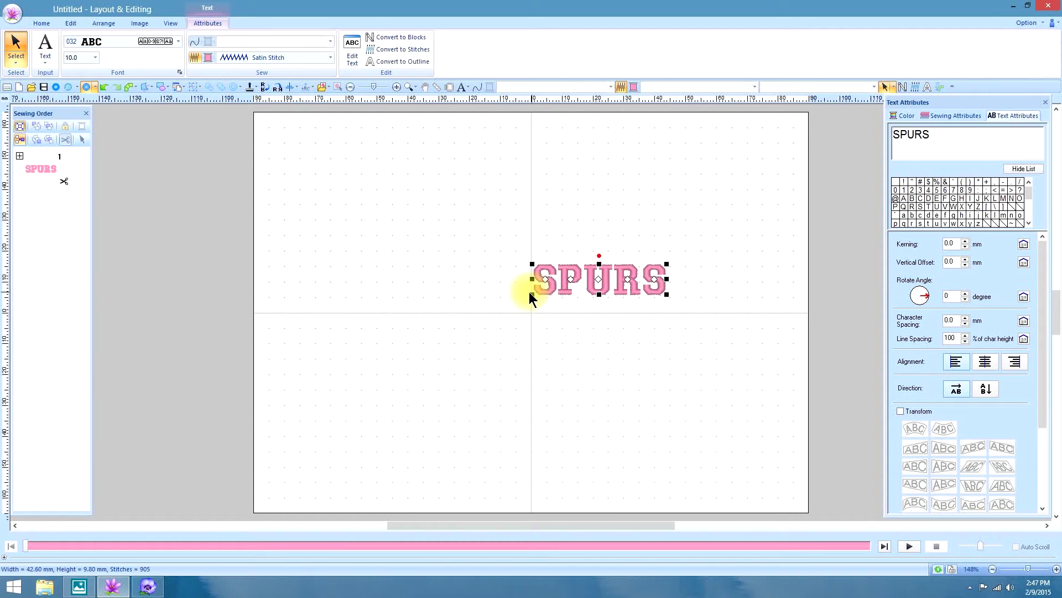
Enlarge the SPURS lettering to about 165 mm wide and 38 mm high, add a zigzag outline, and show its sewing attributes.
drag(532, 293, 277, 465)
drag(667, 264, 799, 218)
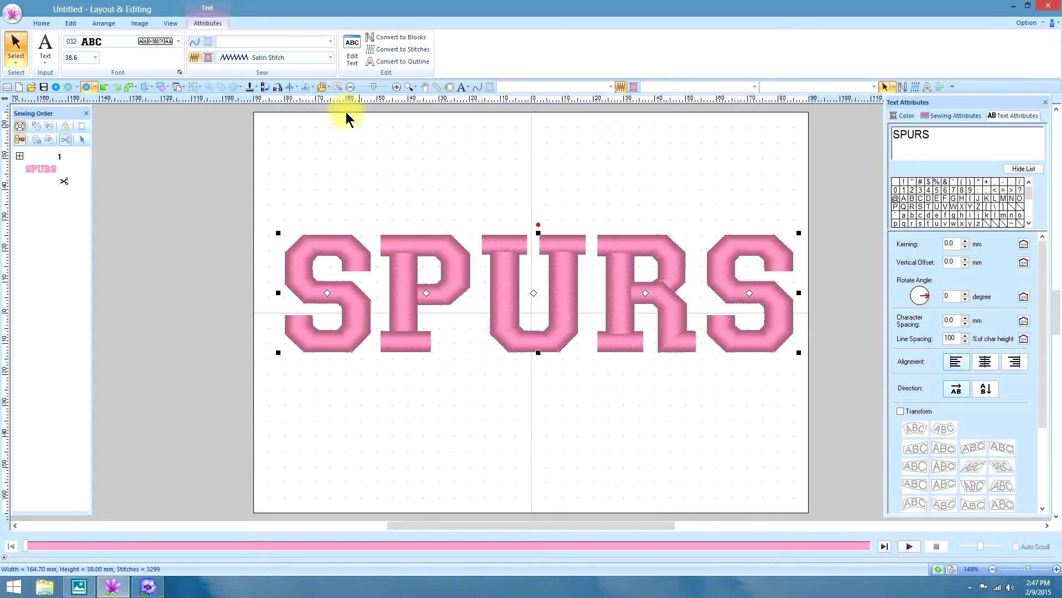
click(194, 41)
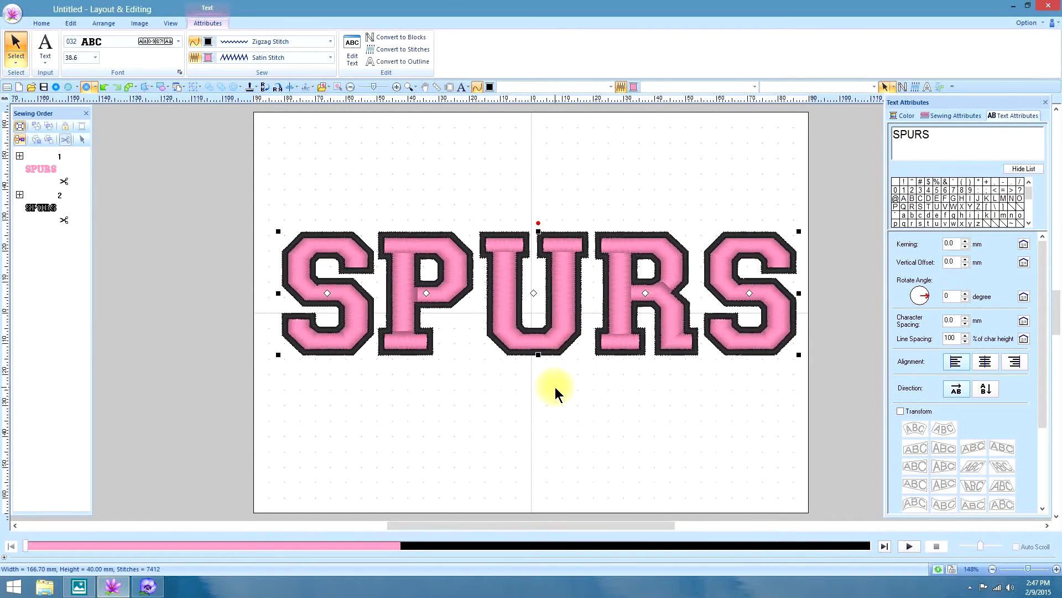
click(955, 114)
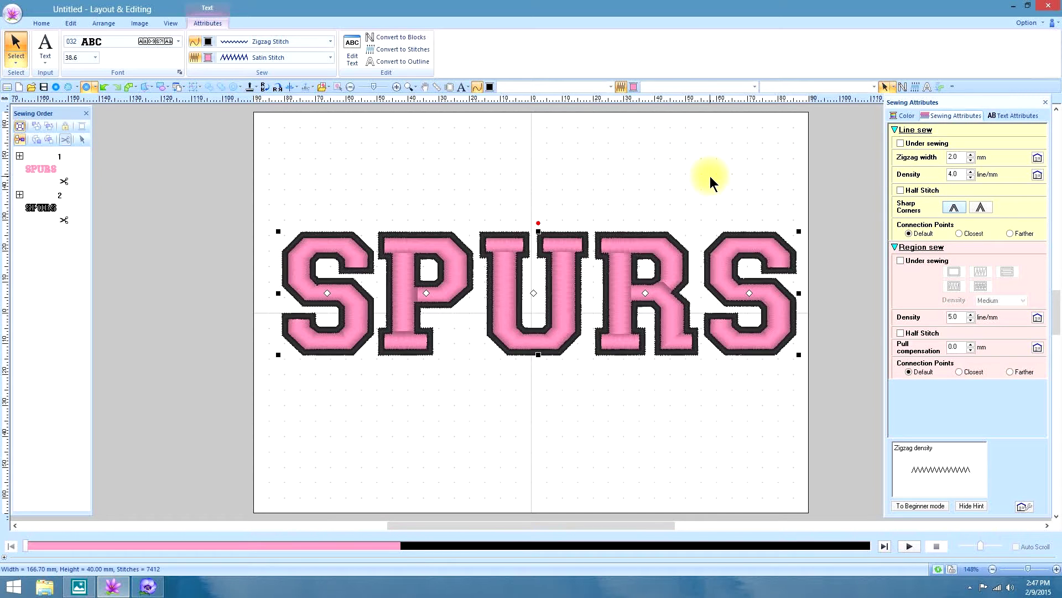
Convert the SPURS text to outline shapes and ungroup them into separate letters.
click(380, 60)
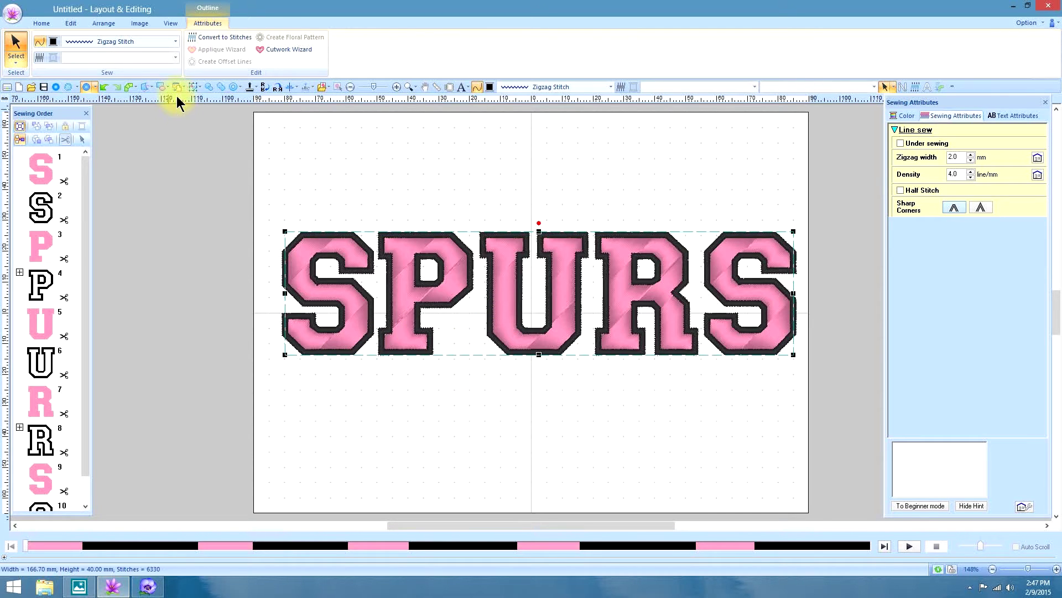
click(192, 86)
click(208, 122)
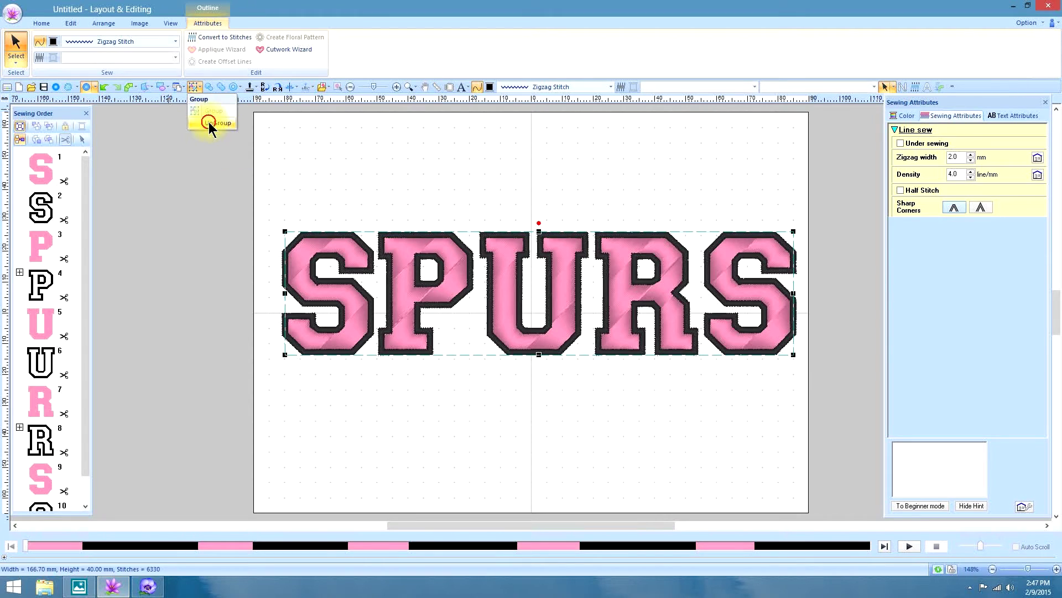
click(386, 199)
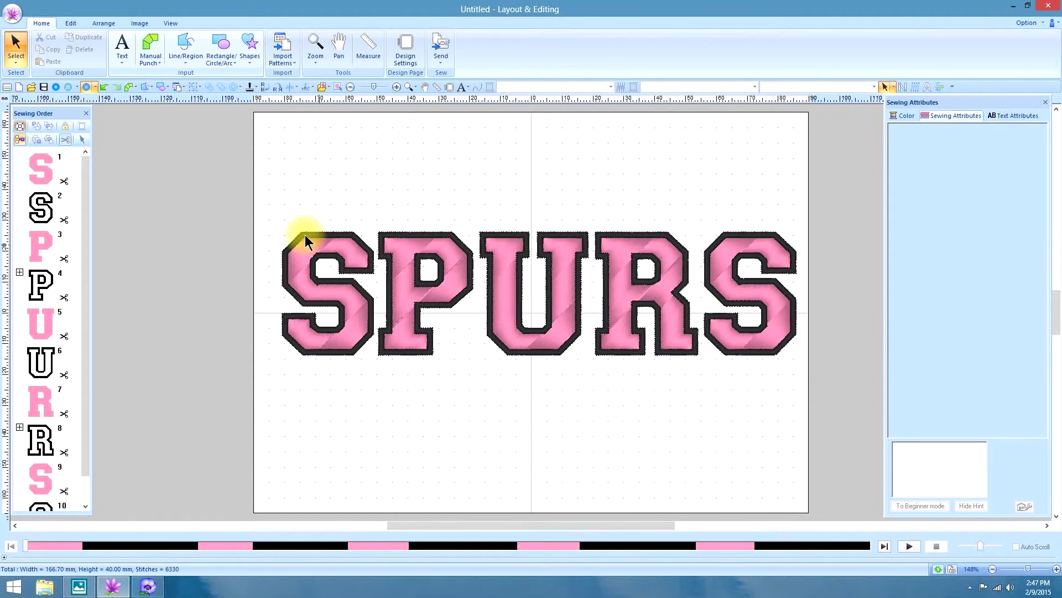
drag(374, 370, 775, 348)
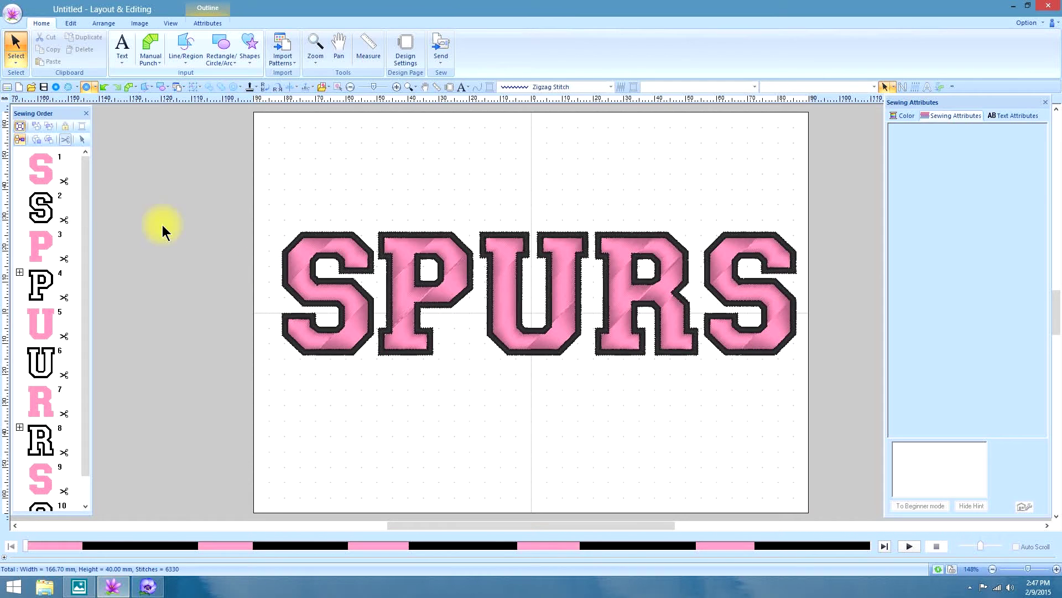
click(270, 151)
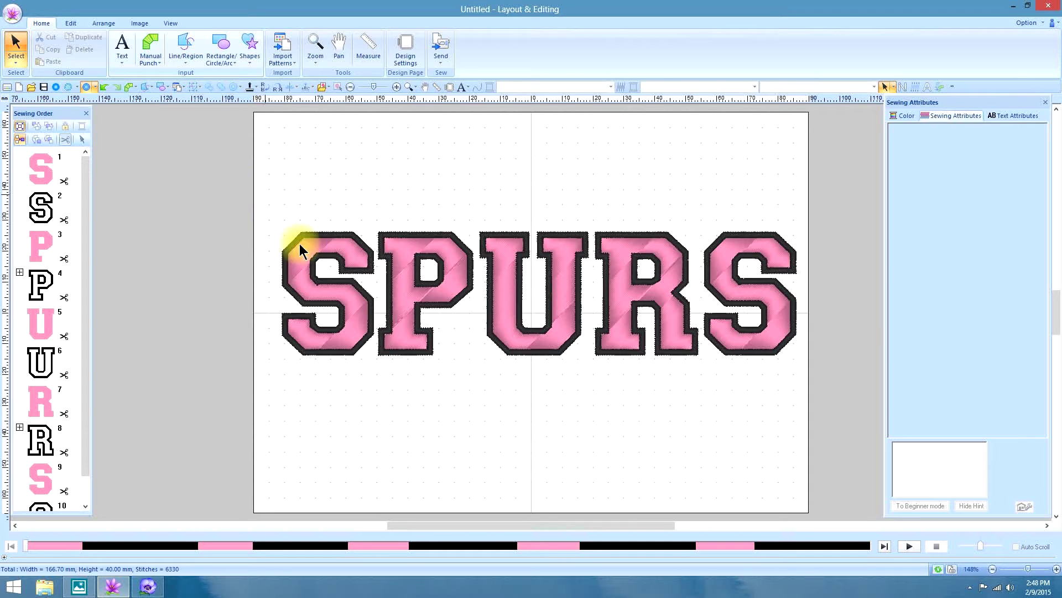
Select the pink fills of all five letters and give them a 0-degree stitch direction and the Fill Stitch type.
click(42, 170)
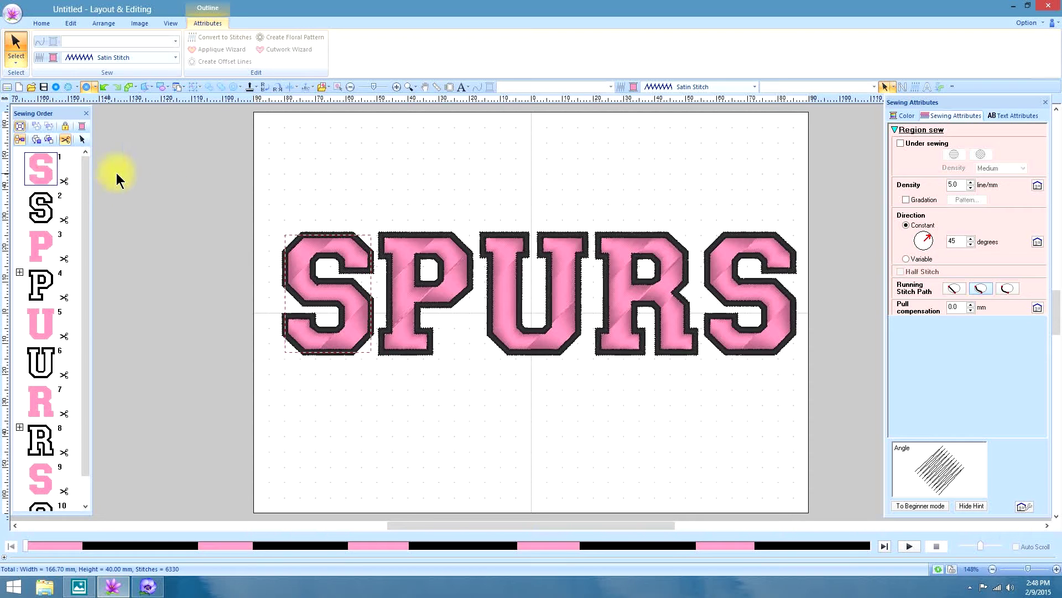
ctrl+click(41, 245)
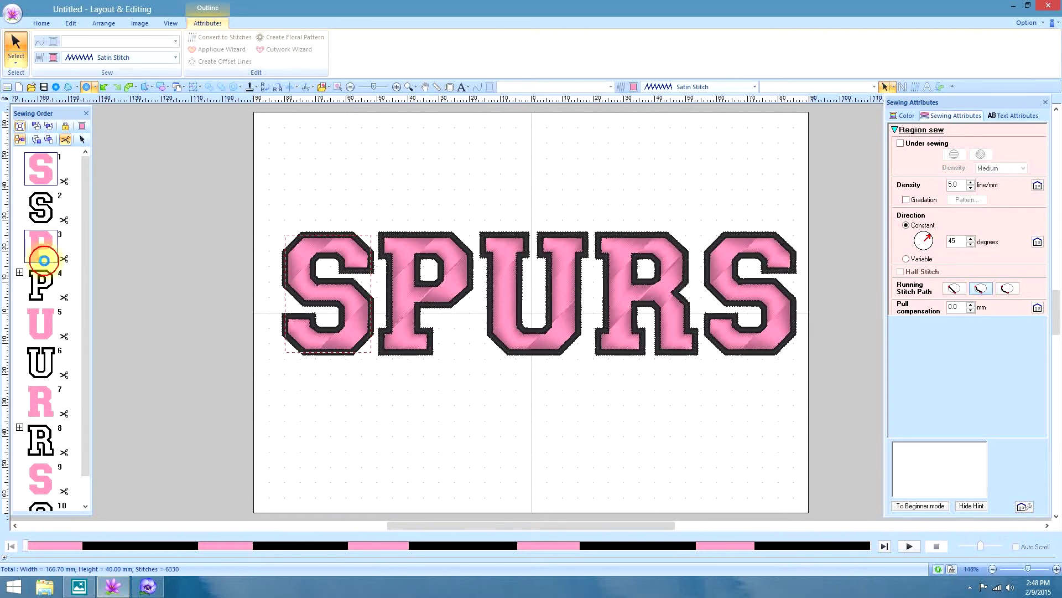
ctrl+click(42, 324)
ctrl+click(43, 402)
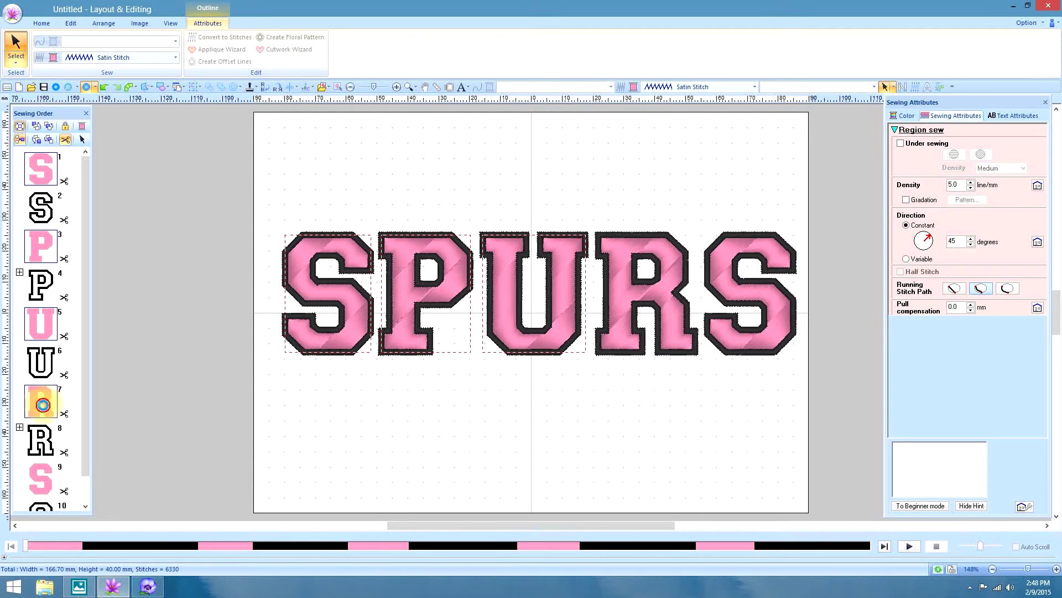
ctrl+click(42, 480)
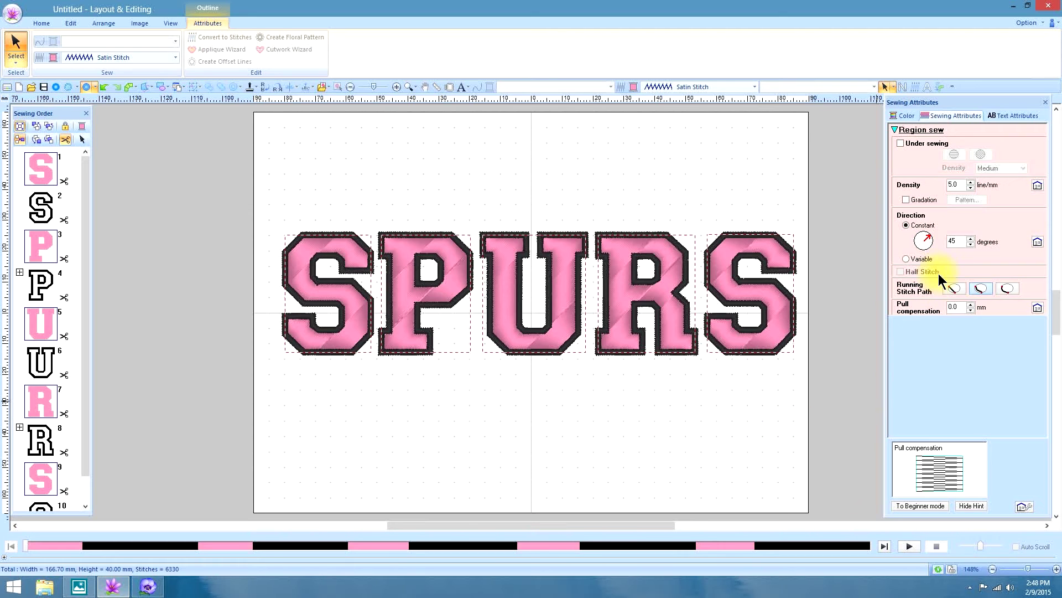
drag(929, 234, 932, 241)
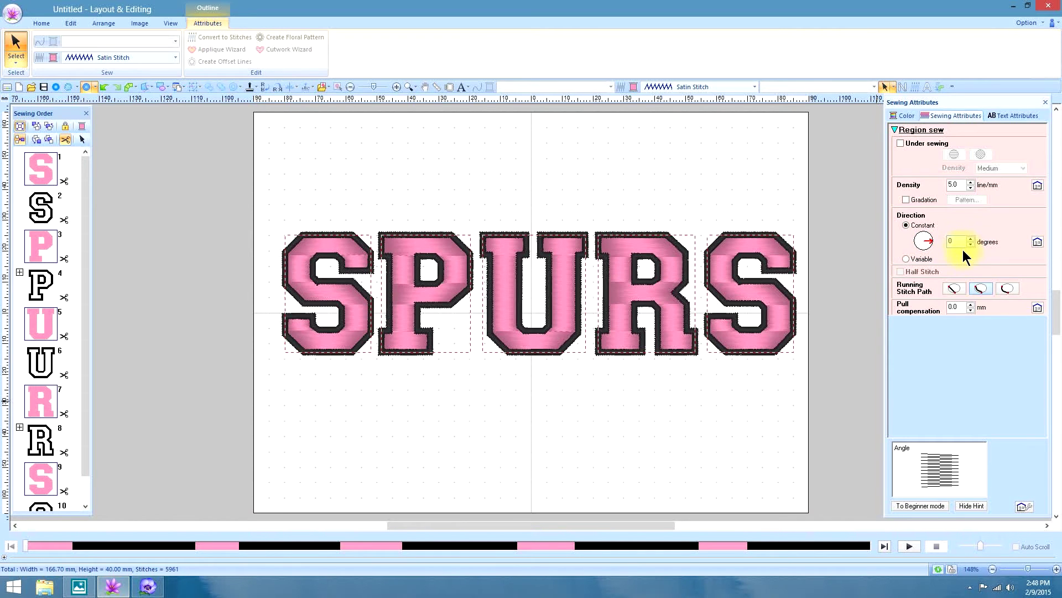
click(754, 86)
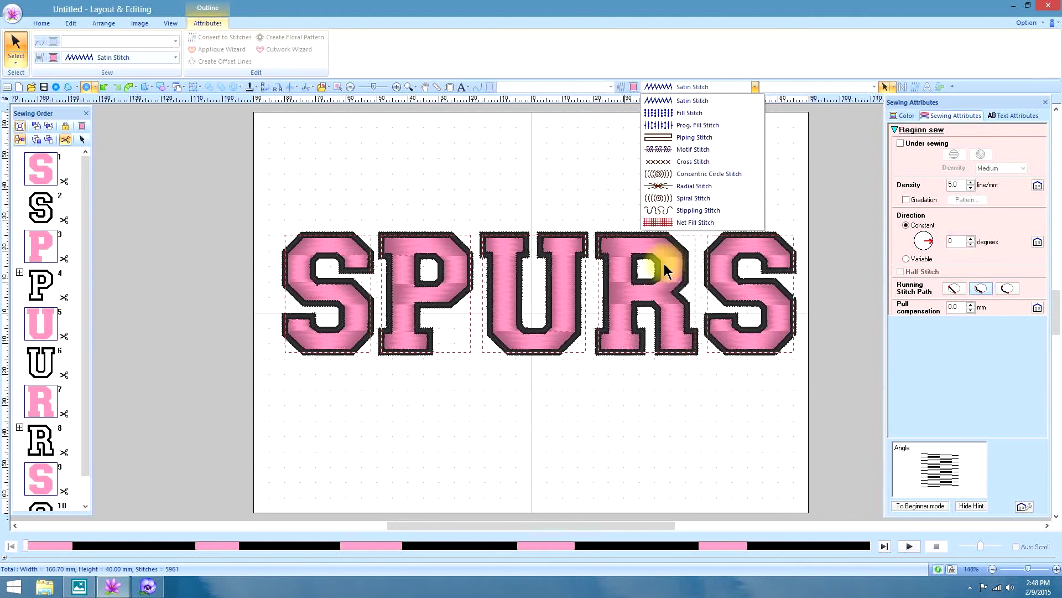
click(694, 110)
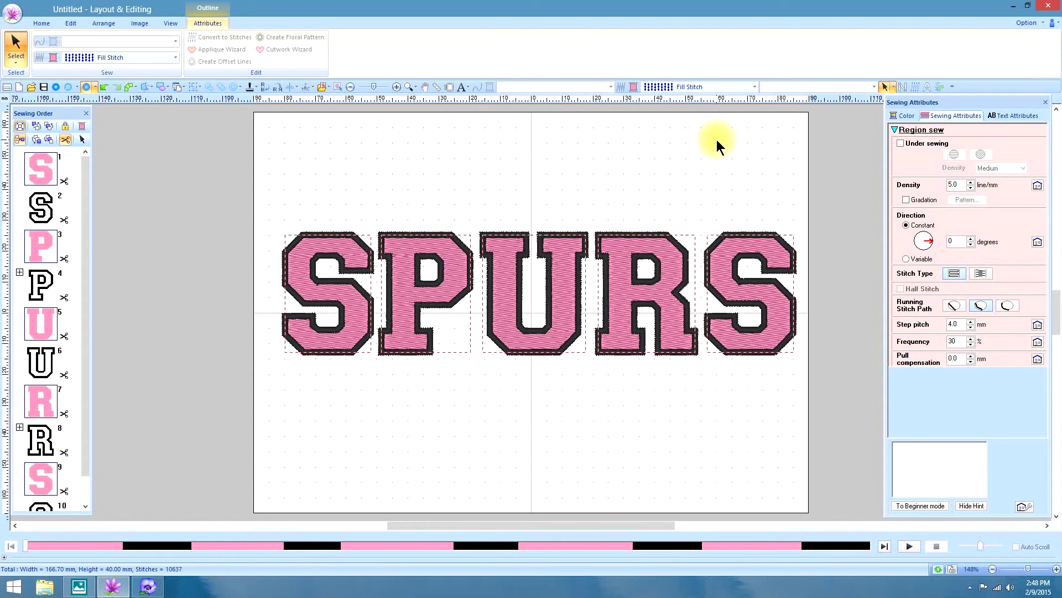
Turn on gradation for the selected letter fills and change their pink thread to Embroidery Red 800 in the gradation pattern.
click(905, 199)
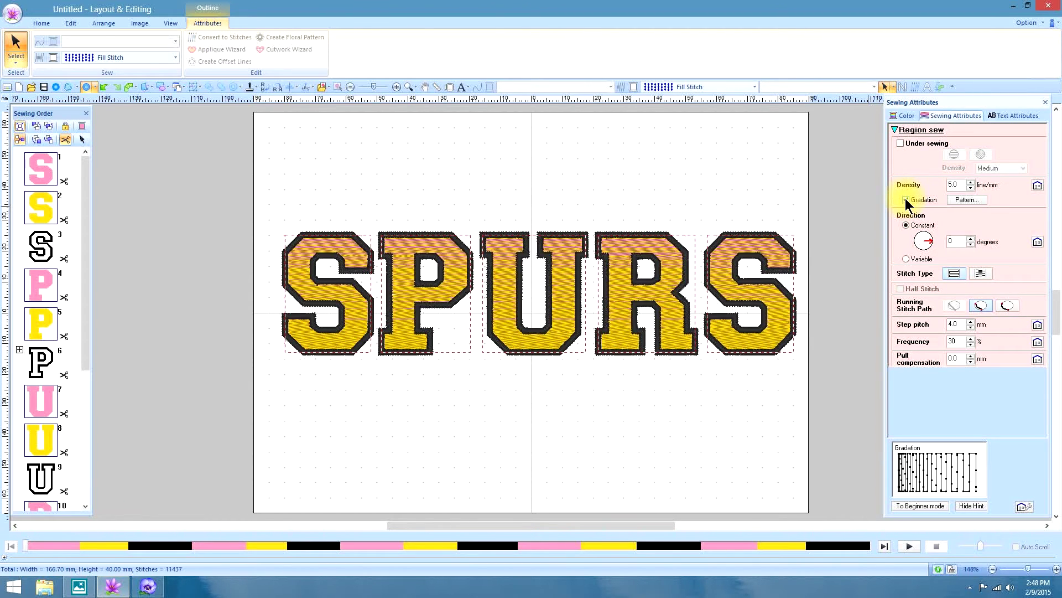
click(961, 199)
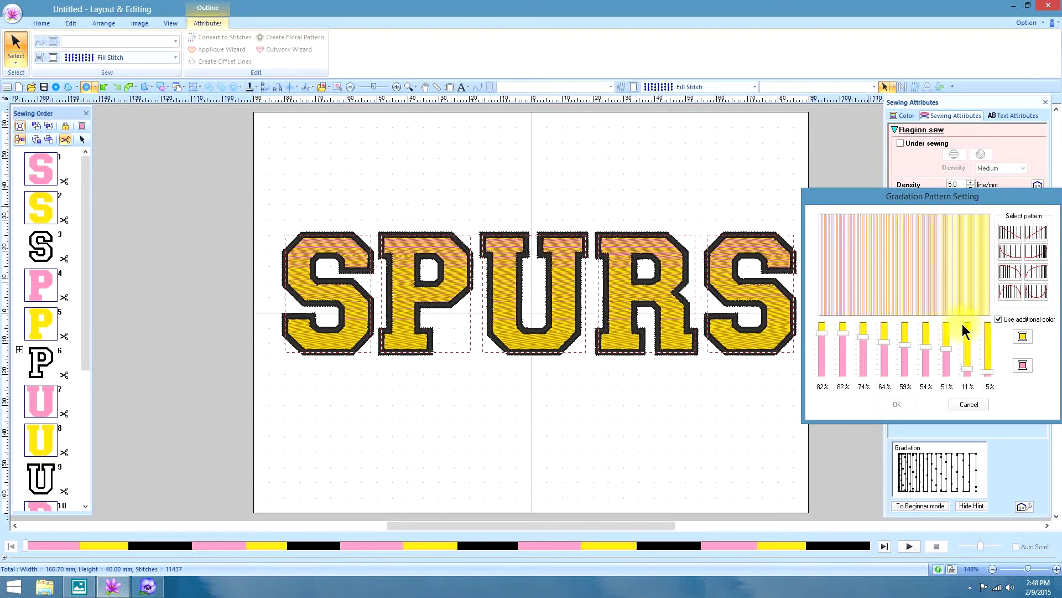
click(1022, 364)
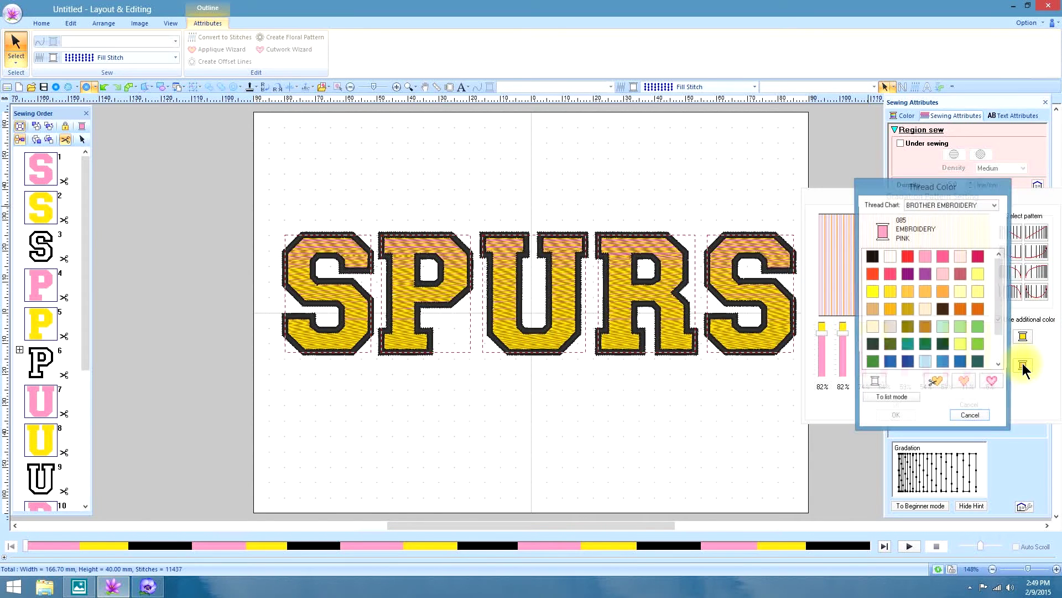
click(909, 257)
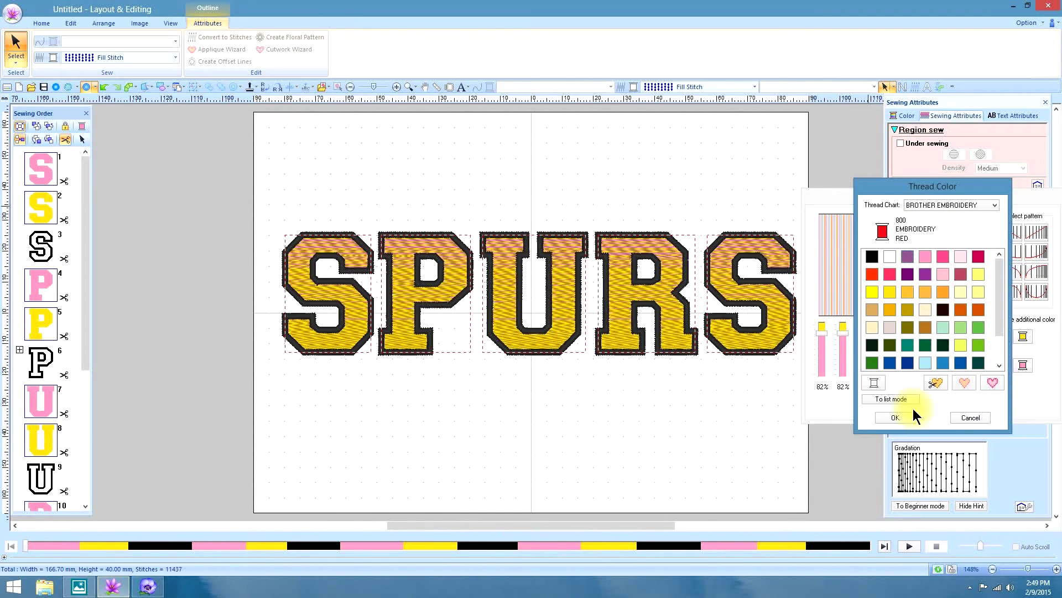
click(895, 417)
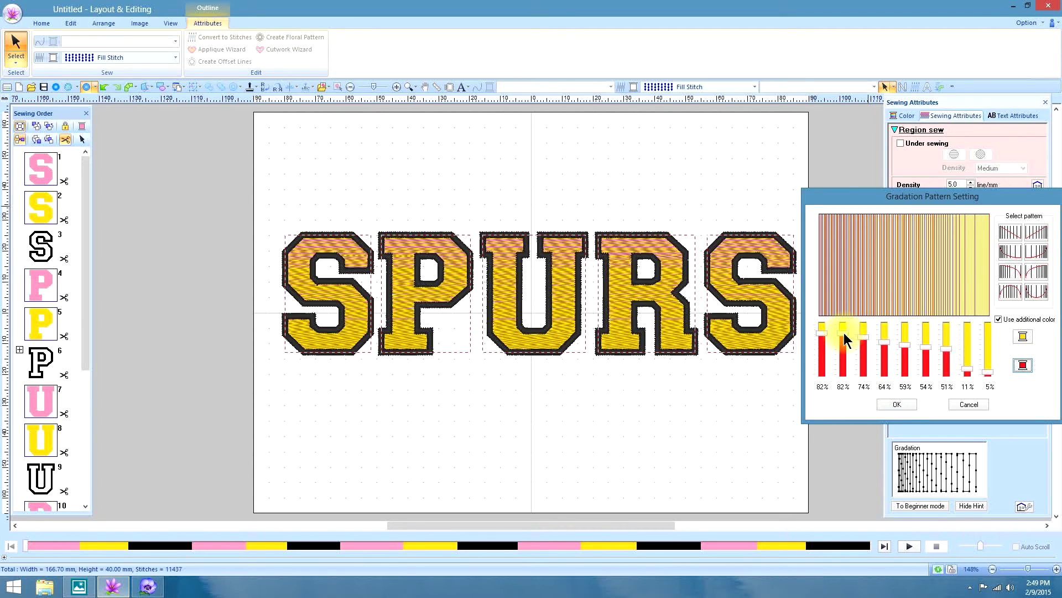
click(890, 400)
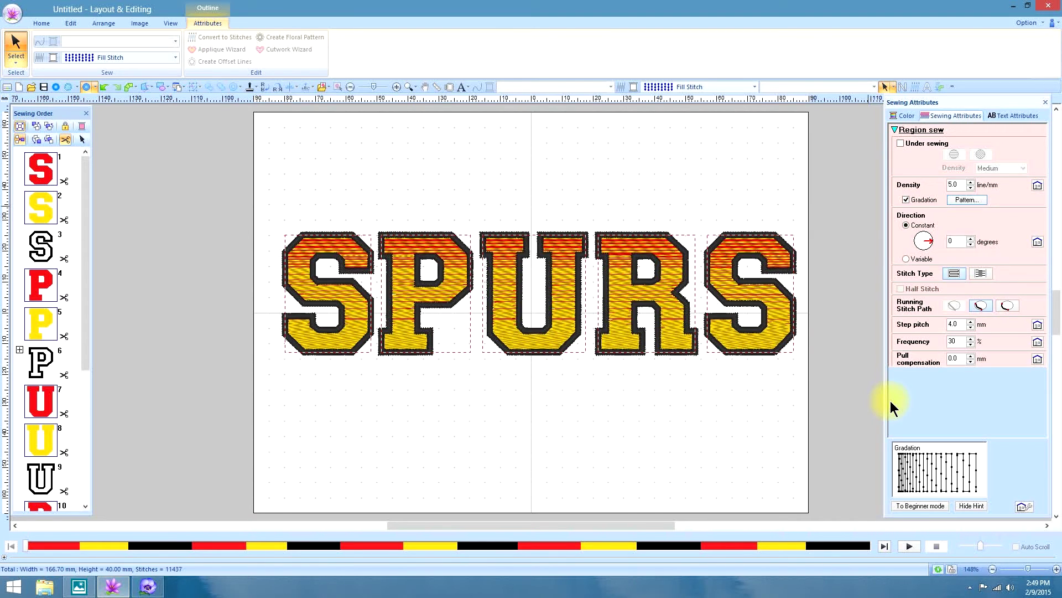
click(964, 198)
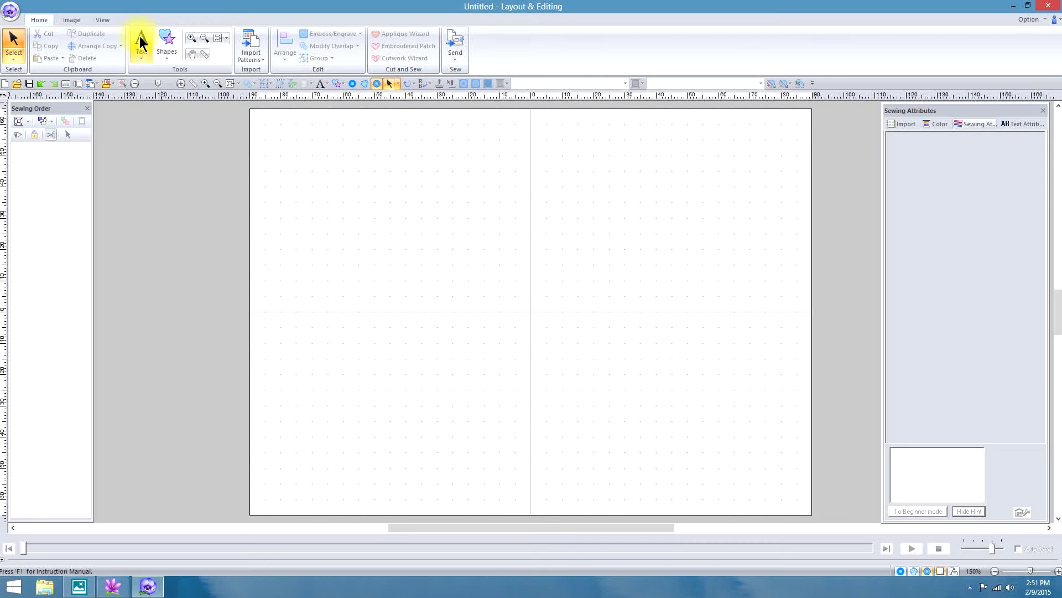
Add the text SPURS starting just above the centre of the empty page.
click(140, 36)
click(140, 88)
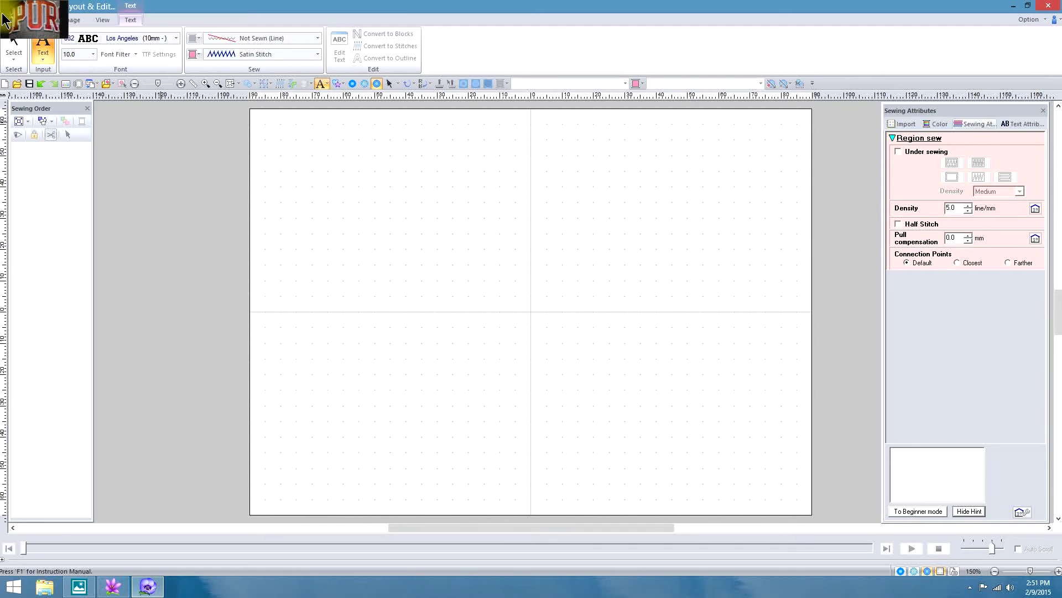
click(532, 277)
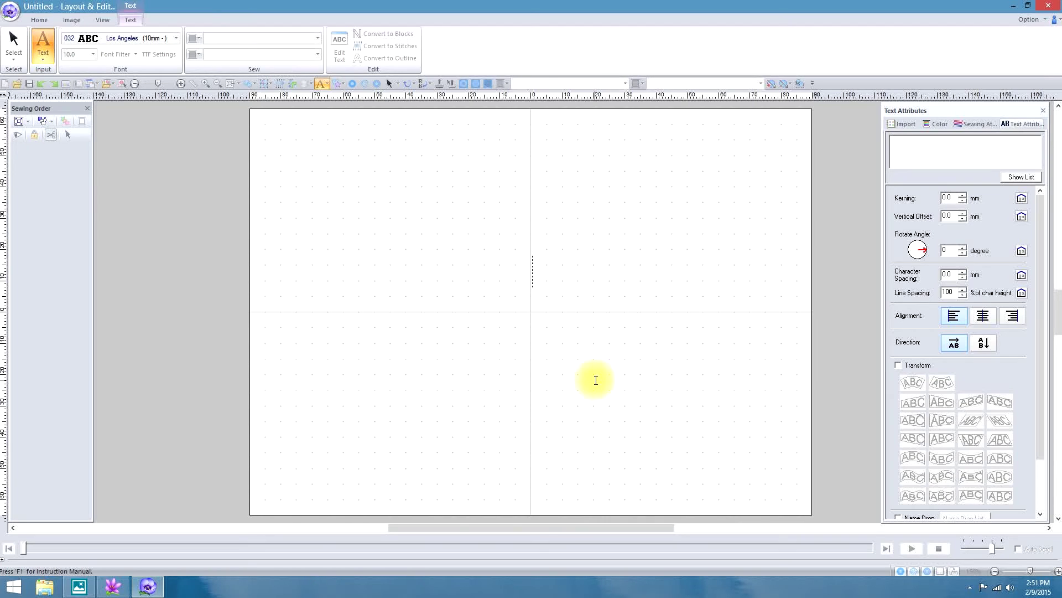
text(SPURS)
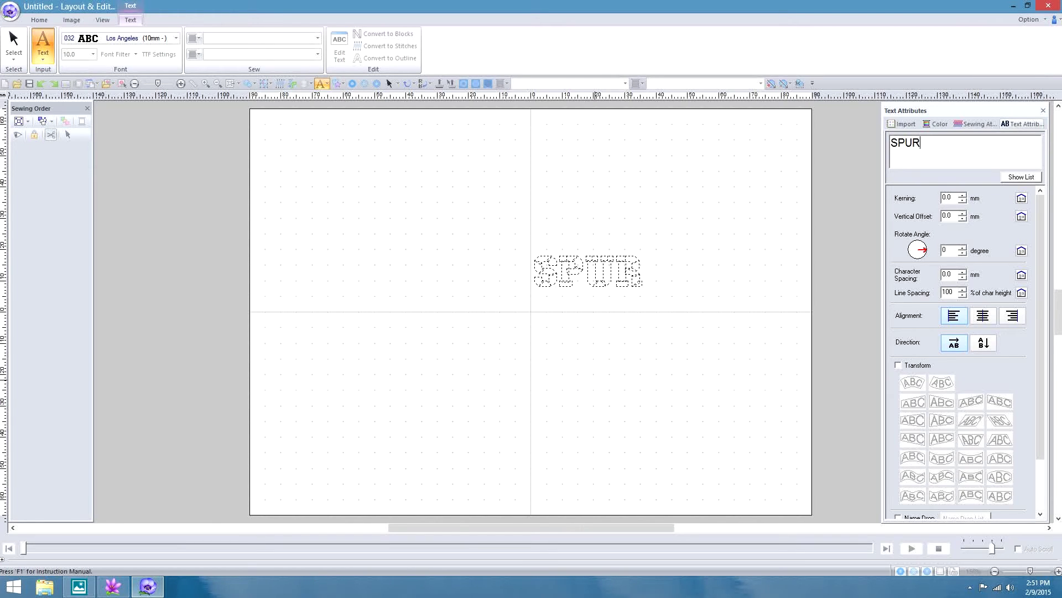
click(596, 380)
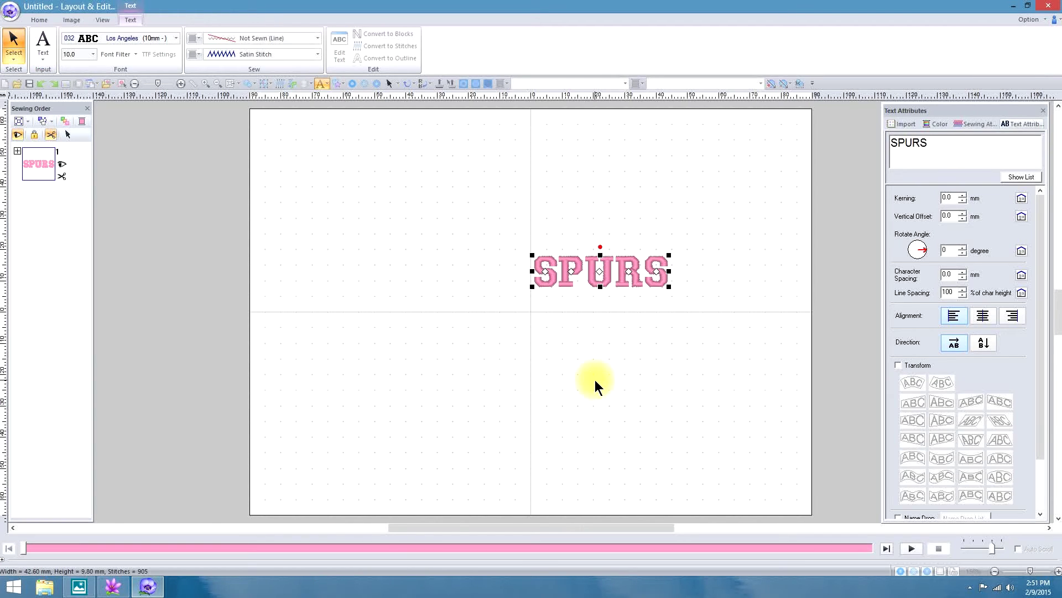
Enlarge the SPURS lettering to about 171 mm wide and 39 mm high, spanning nearly the full page width.
click(543, 302)
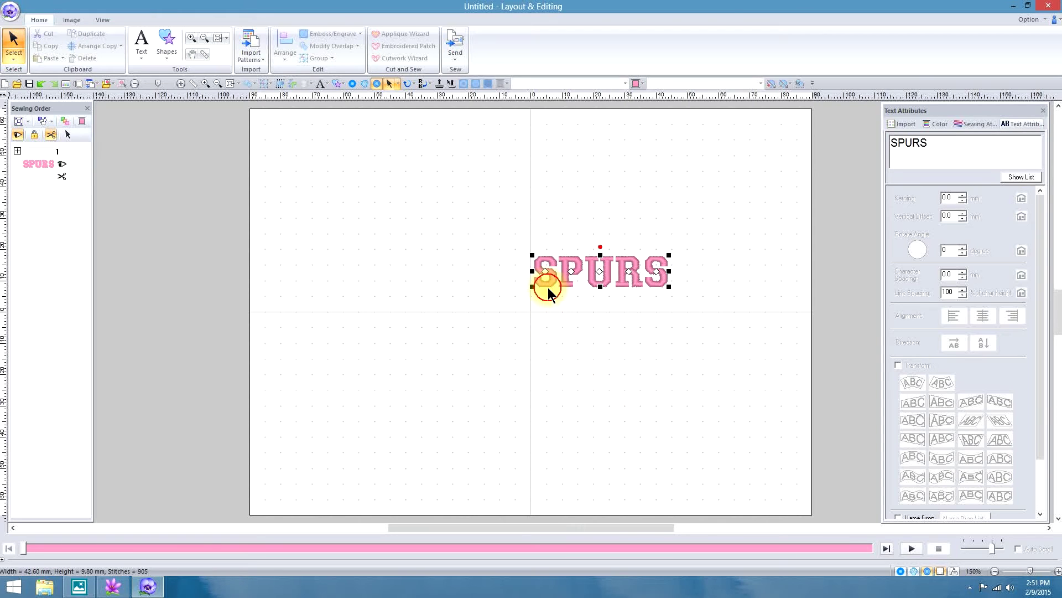
click(550, 280)
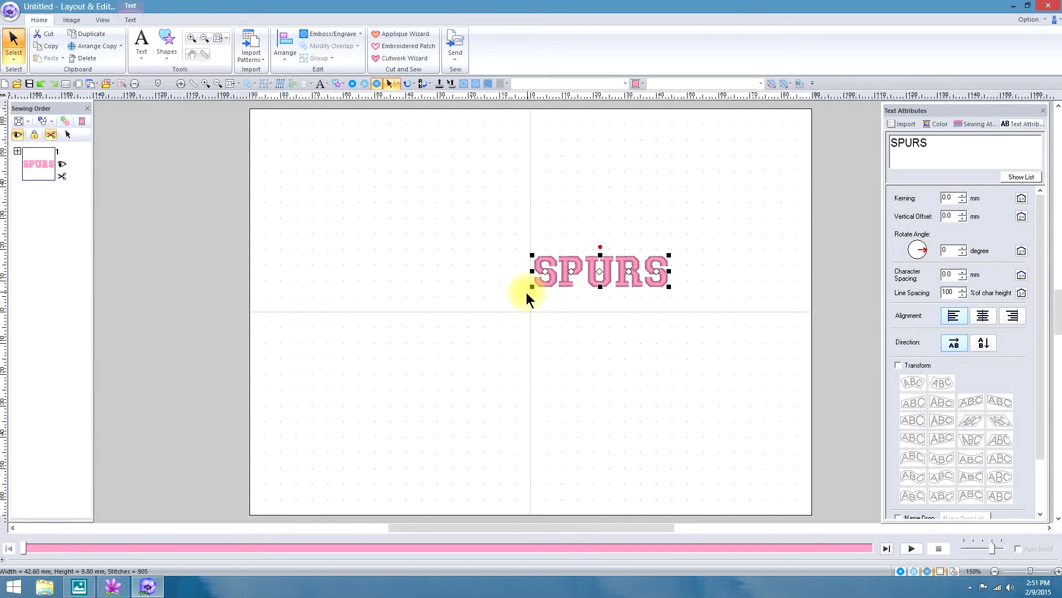
drag(534, 284, 249, 441)
drag(669, 255, 802, 197)
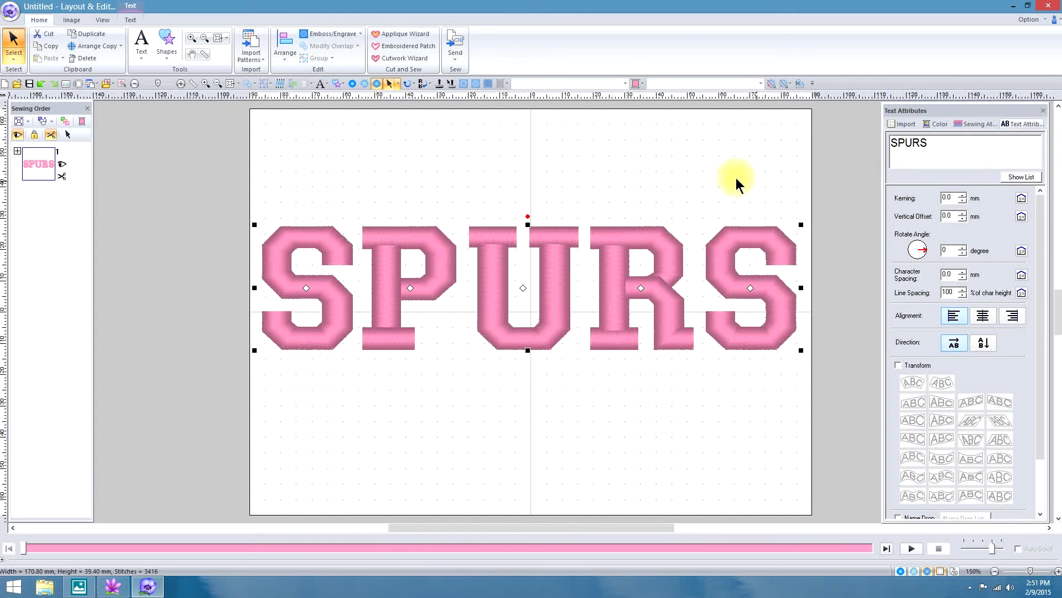
Give the SPURS lettering a Zigzag Stitch outline and show its sewing attributes.
click(128, 18)
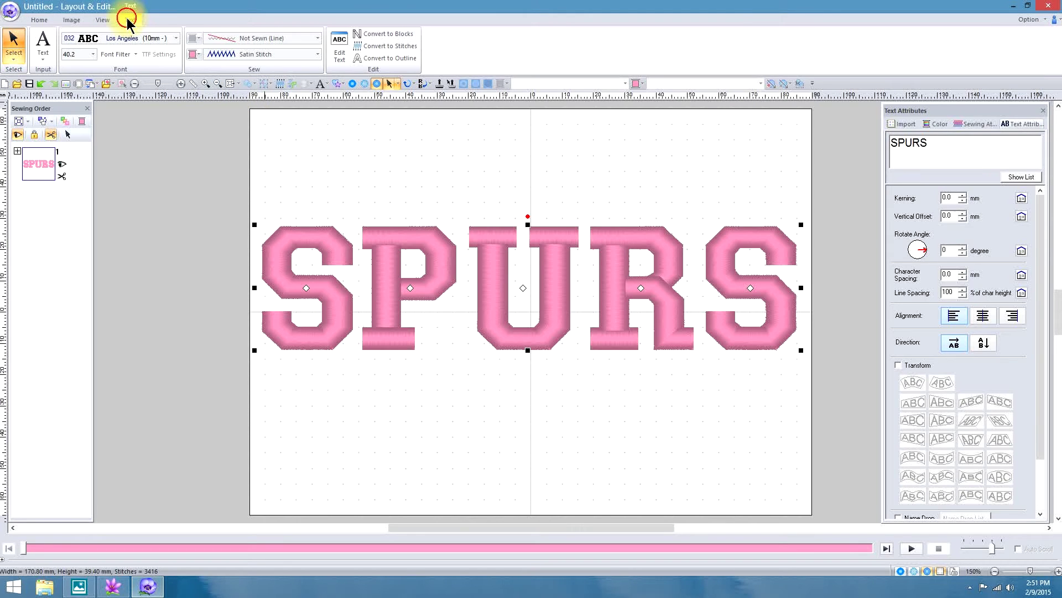
click(319, 36)
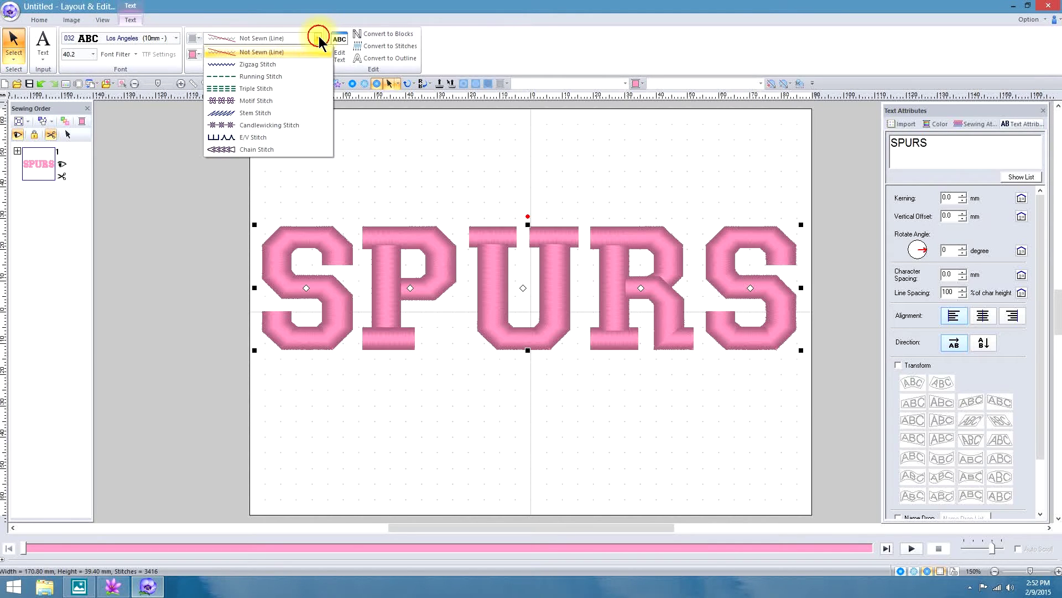
click(272, 65)
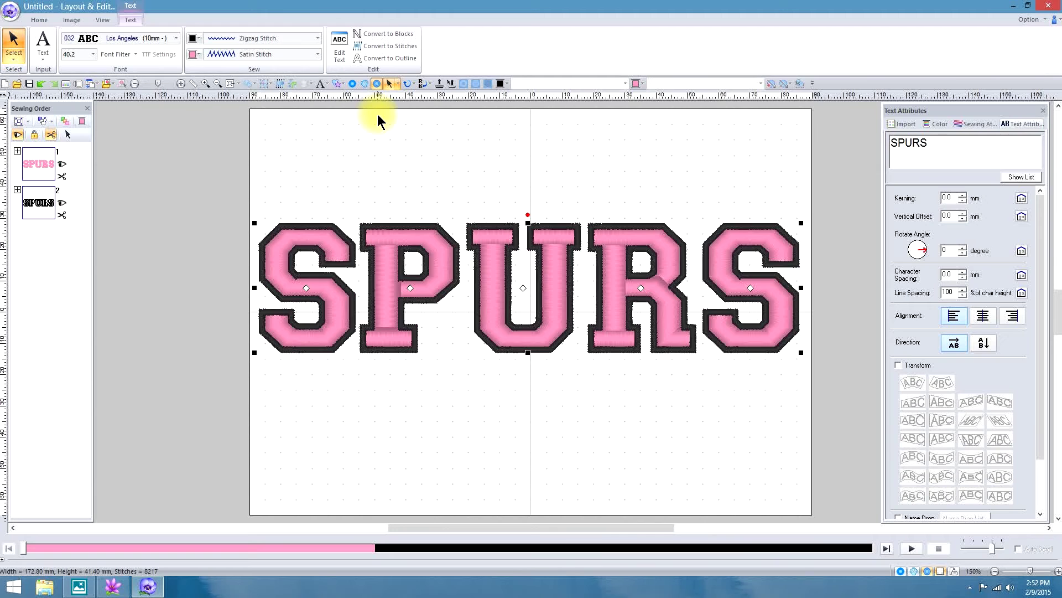
click(963, 124)
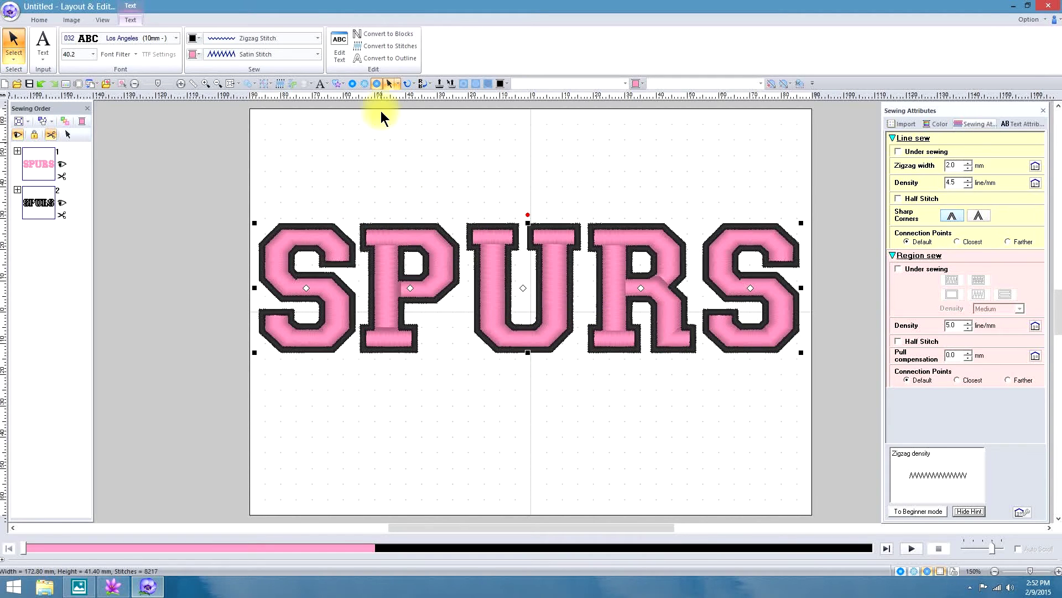
Convert the SPURS text to outline shapes and ungroup them.
click(380, 58)
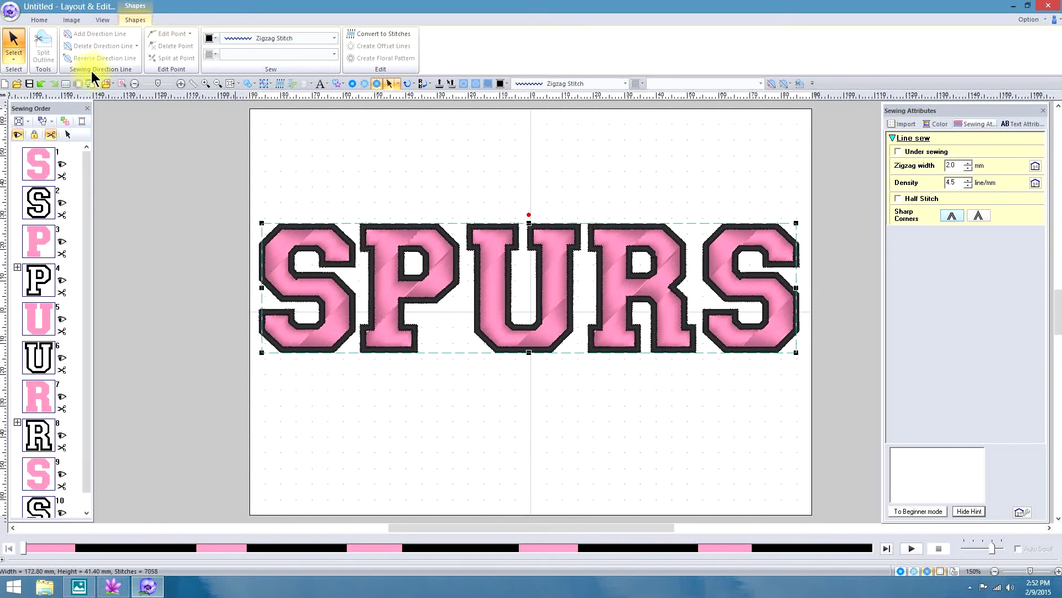
click(267, 84)
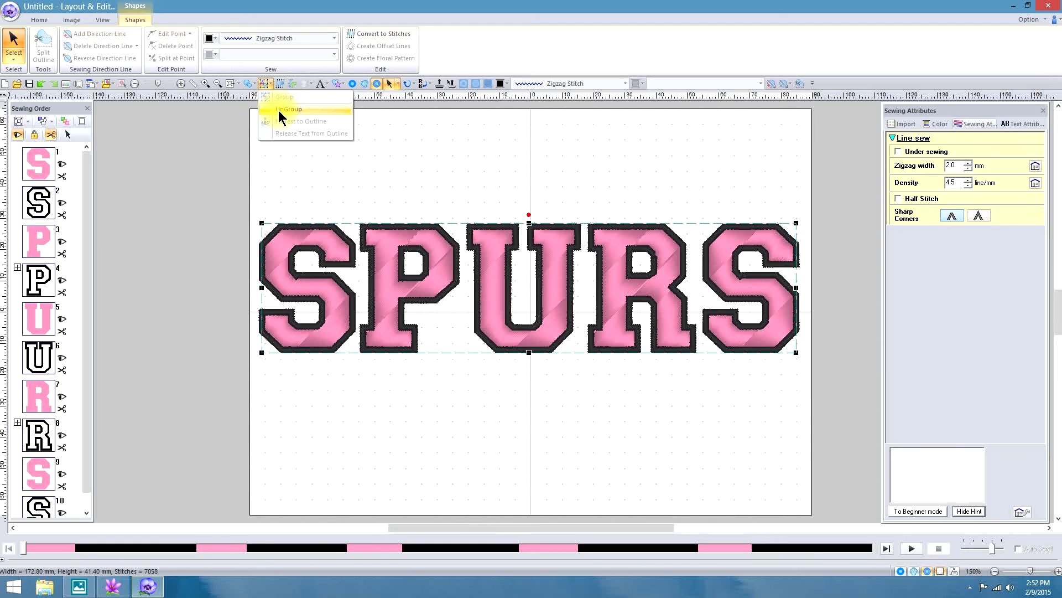
click(277, 108)
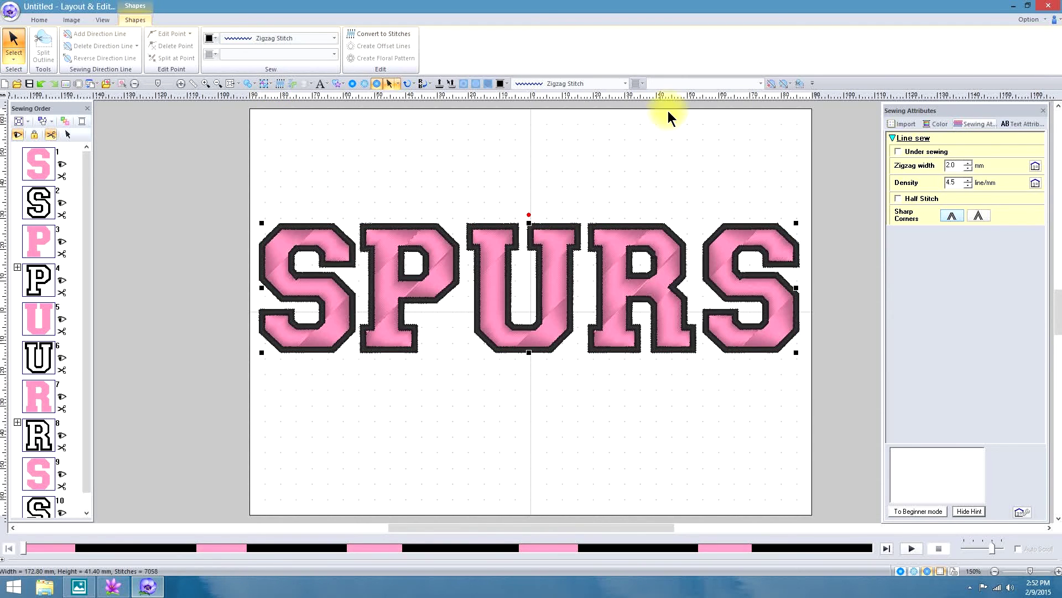
Set the region sewing of all the letter shapes to Fill Stitch with a manual stitch direction of 0 degrees.
click(762, 83)
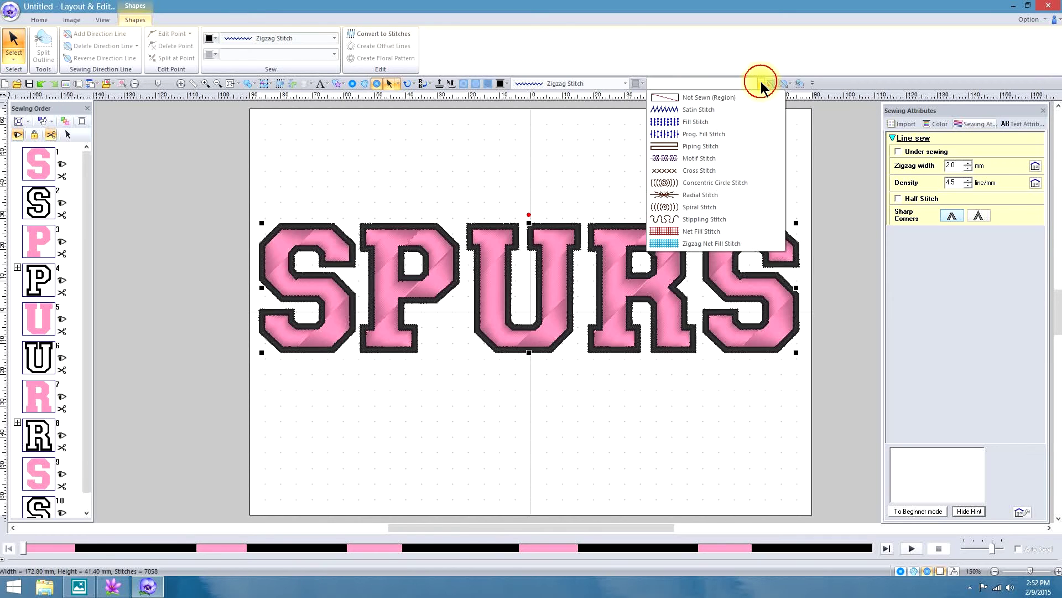
click(700, 121)
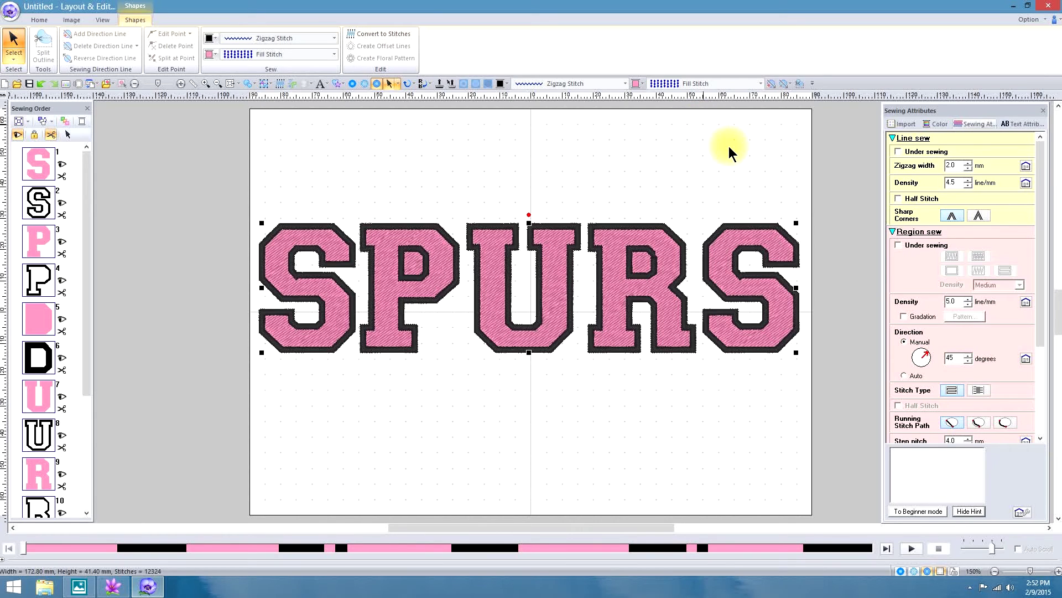
mouse_move(928, 352)
mouse_down()
mouse_move(921, 358)
mouse_move(935, 358)
mouse_up()
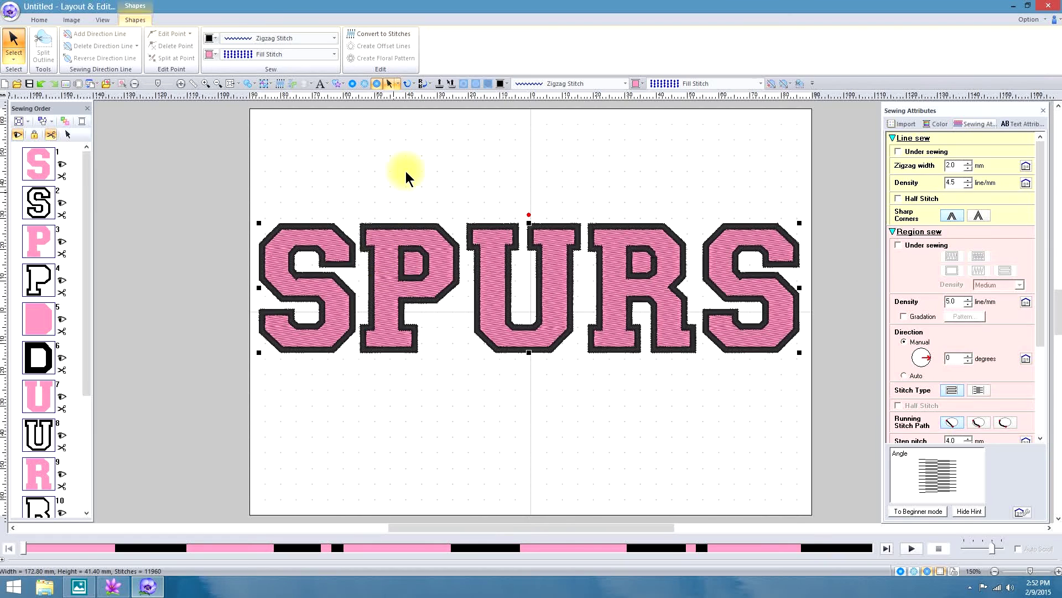
Set the region sewing of the inner holes of the P and the R to Not Sewn.
click(425, 182)
click(413, 262)
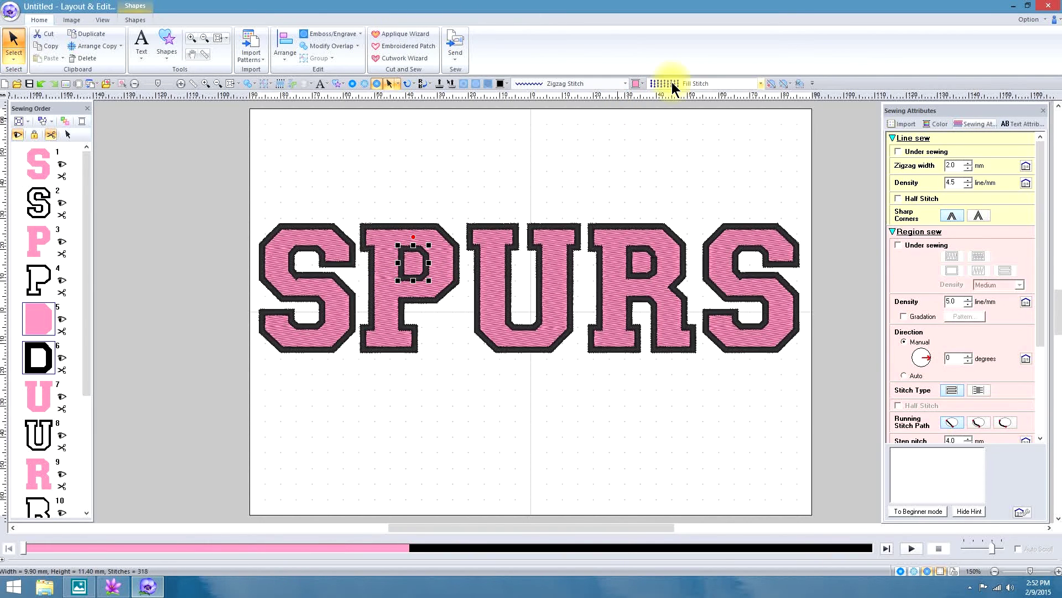
click(761, 83)
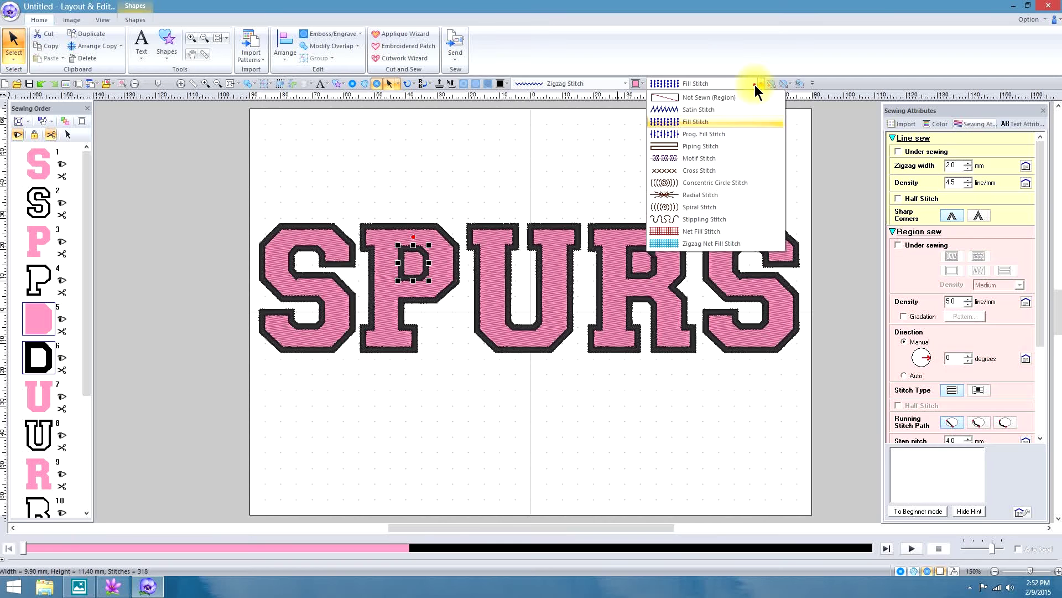
click(713, 97)
click(647, 263)
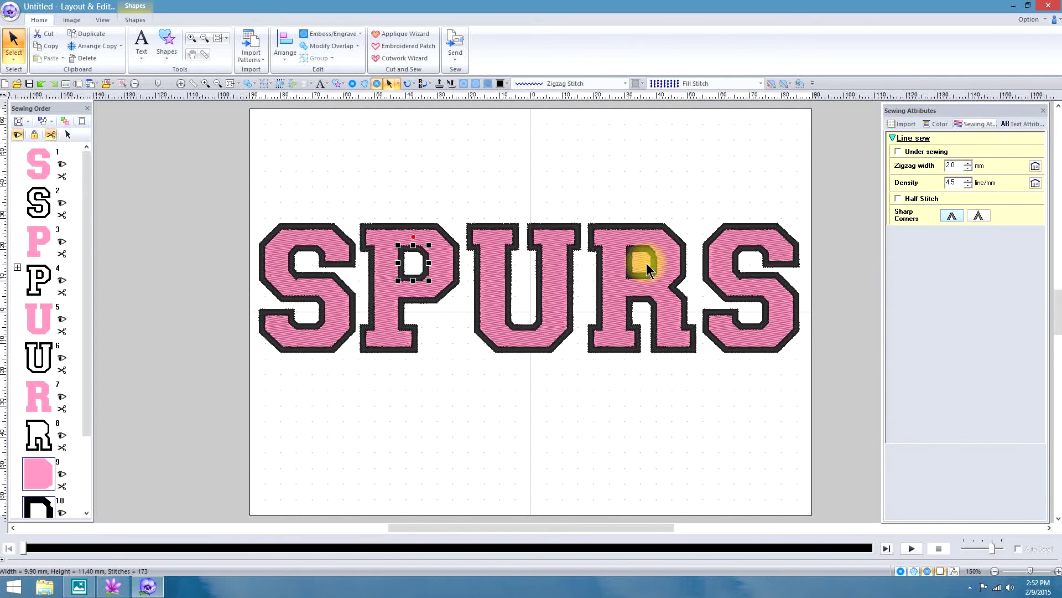
click(761, 83)
click(730, 97)
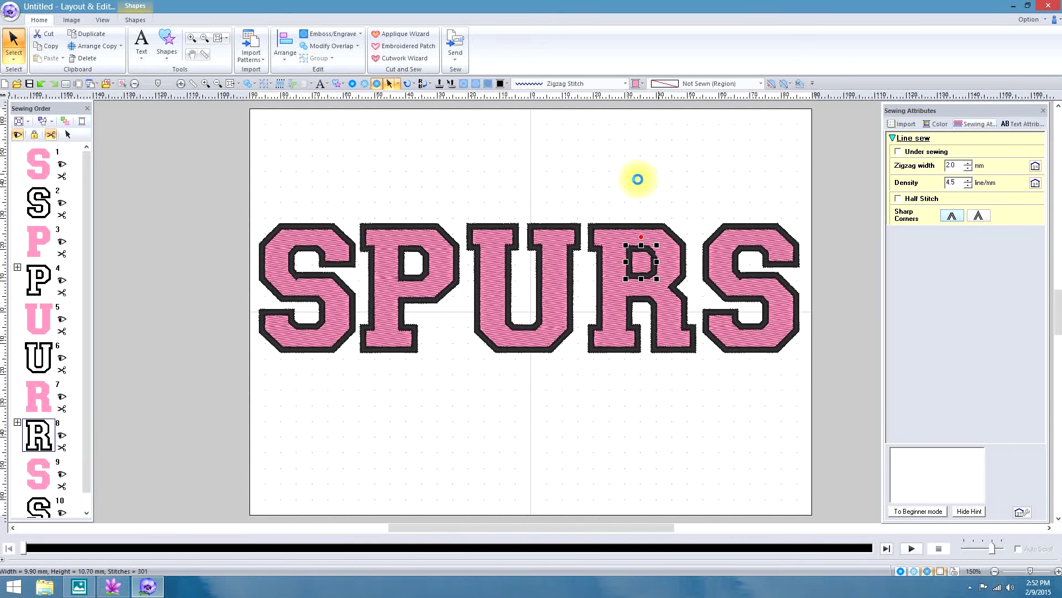
click(638, 179)
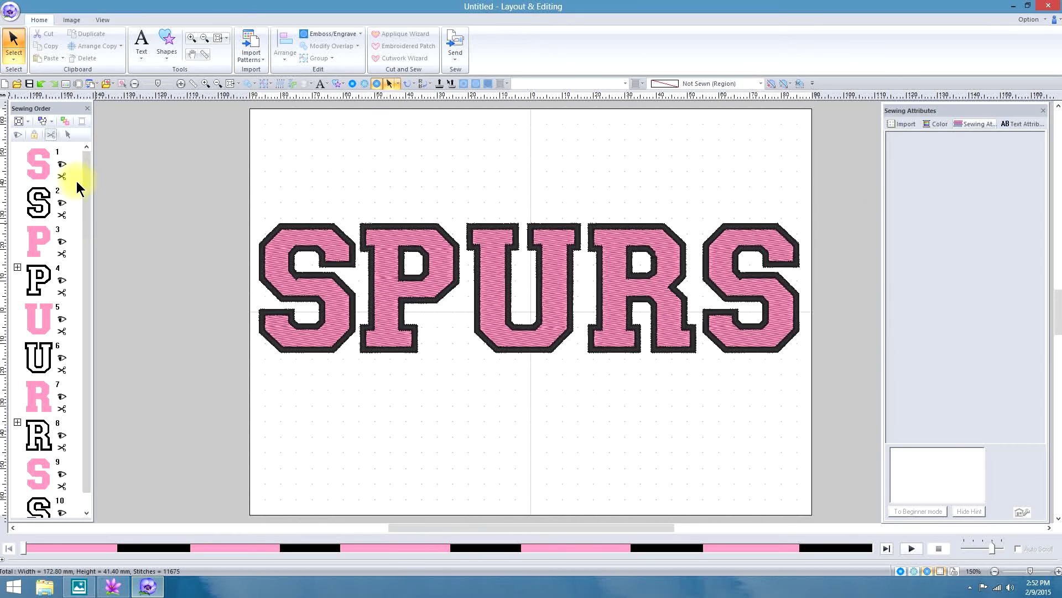
Turn on Gradation for the pink region fills of all five SPURS letters together.
click(40, 161)
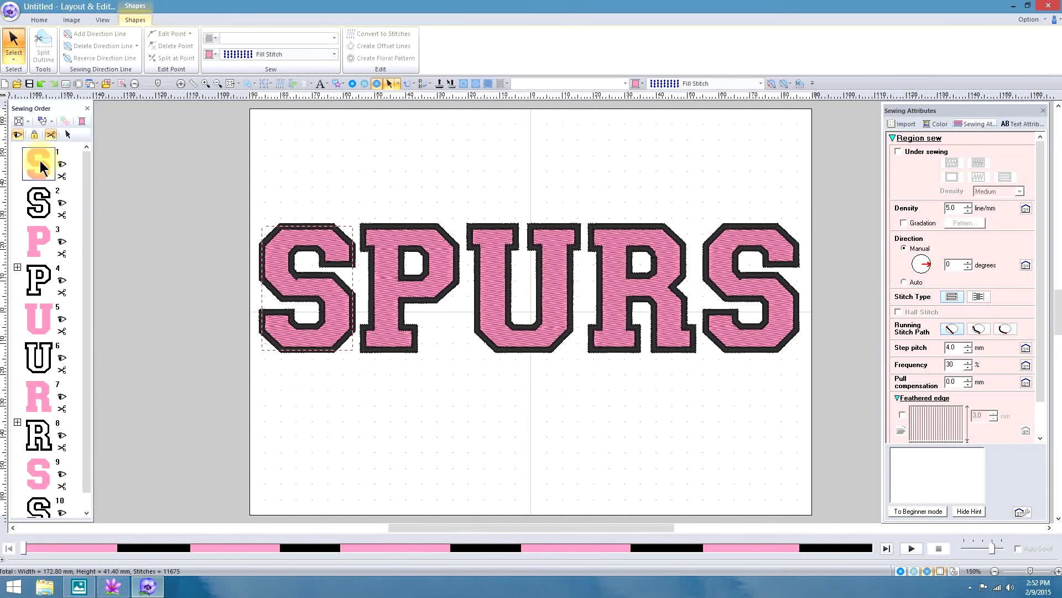
ctrl+click(38, 241)
ctrl+click(42, 307)
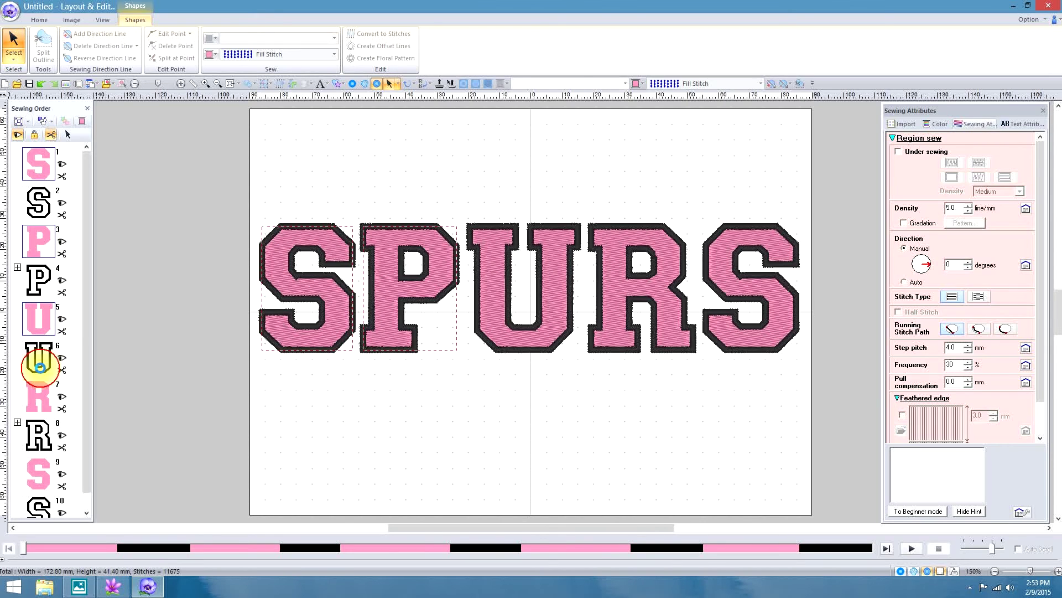
ctrl+click(37, 397)
ctrl+click(42, 463)
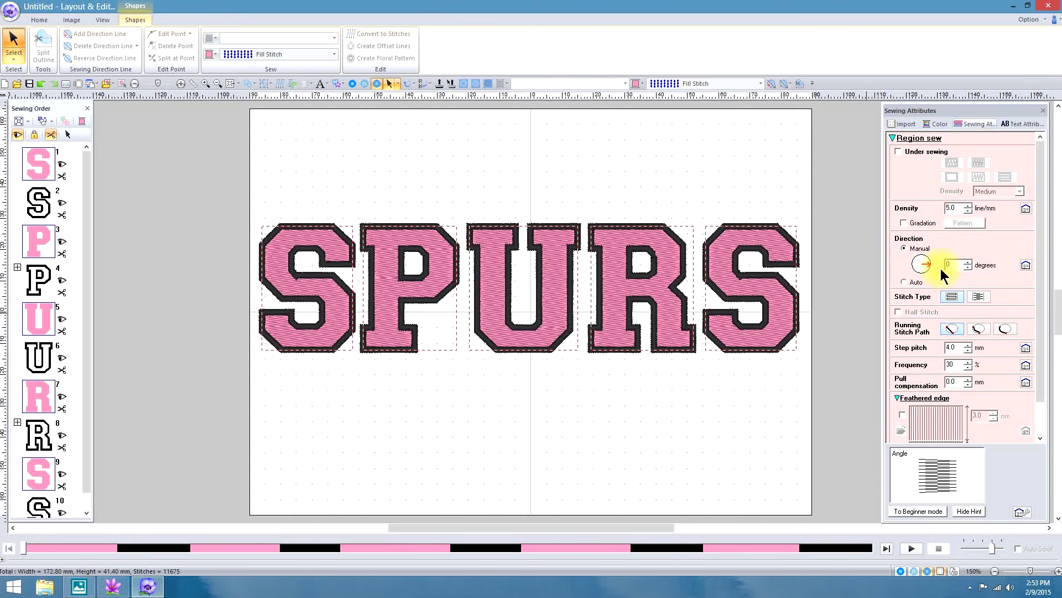
click(903, 223)
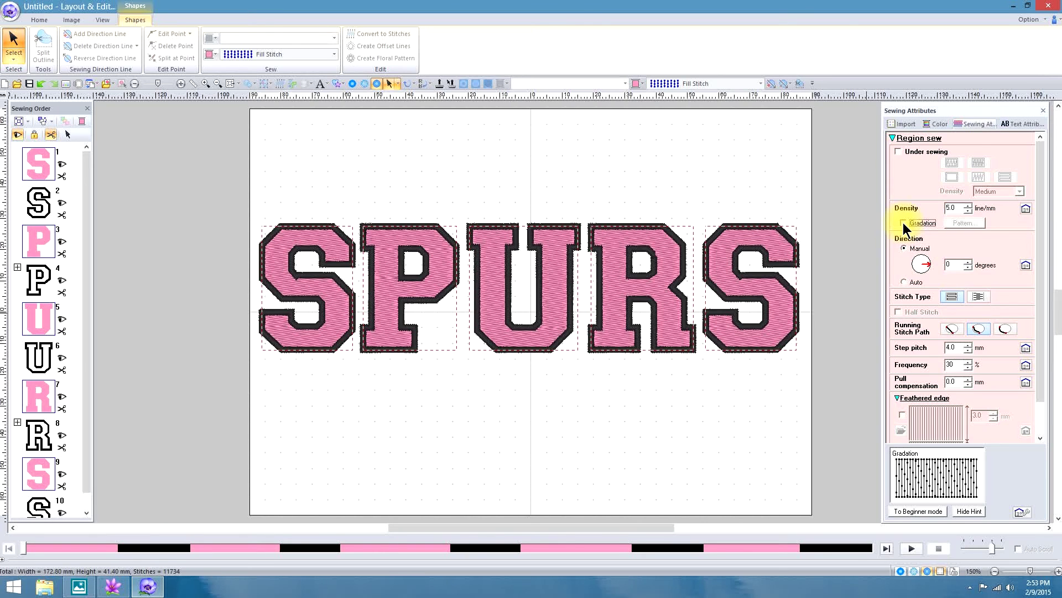
click(903, 222)
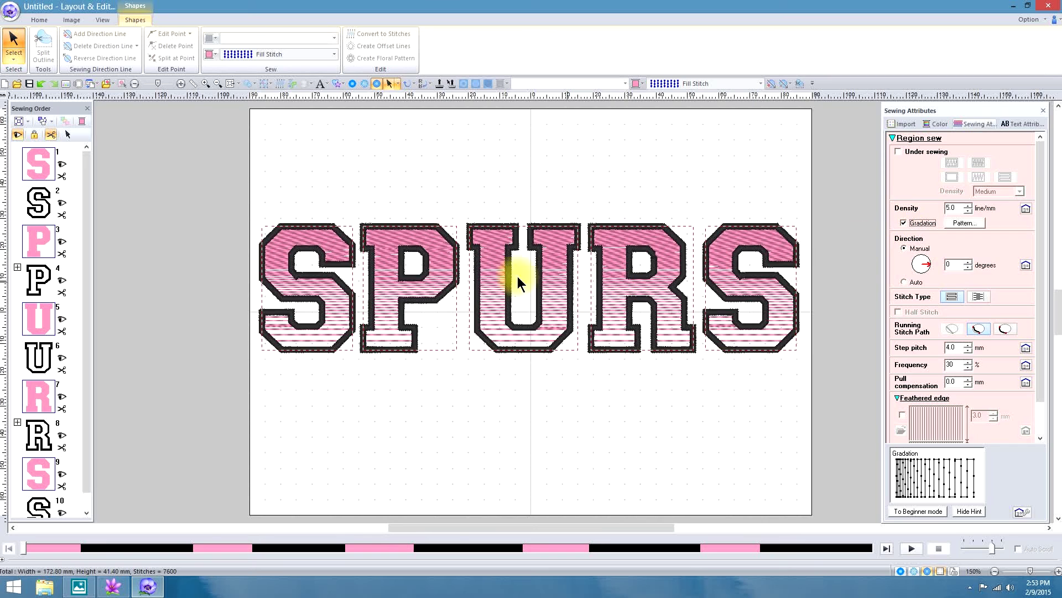
Enable Blend in the gradation pattern settings and replace the pink thread with 205 Embroidery Yellow from the Brother Embroidery chart.
click(960, 222)
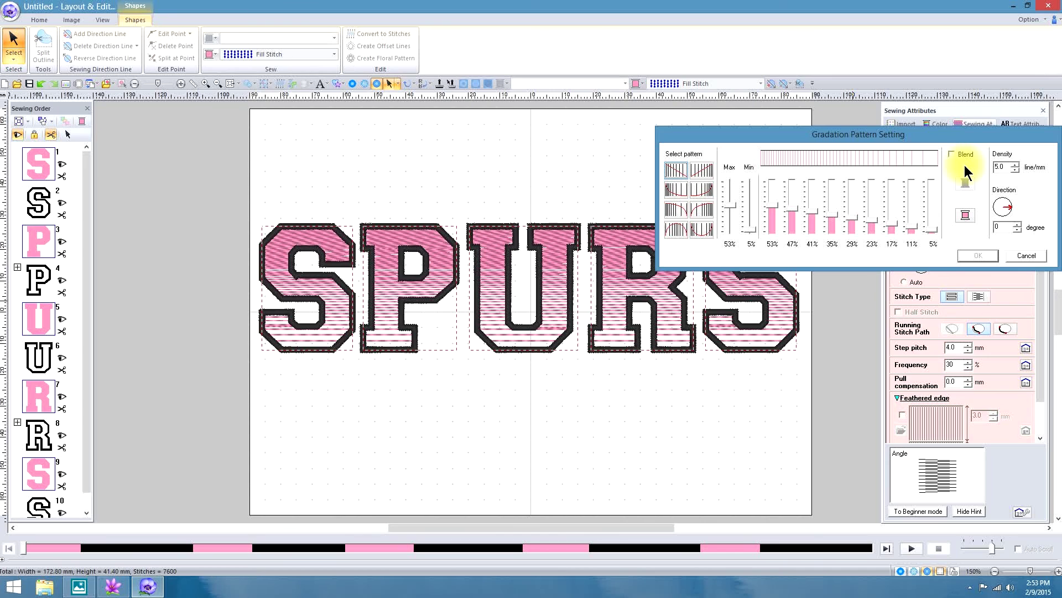
click(951, 154)
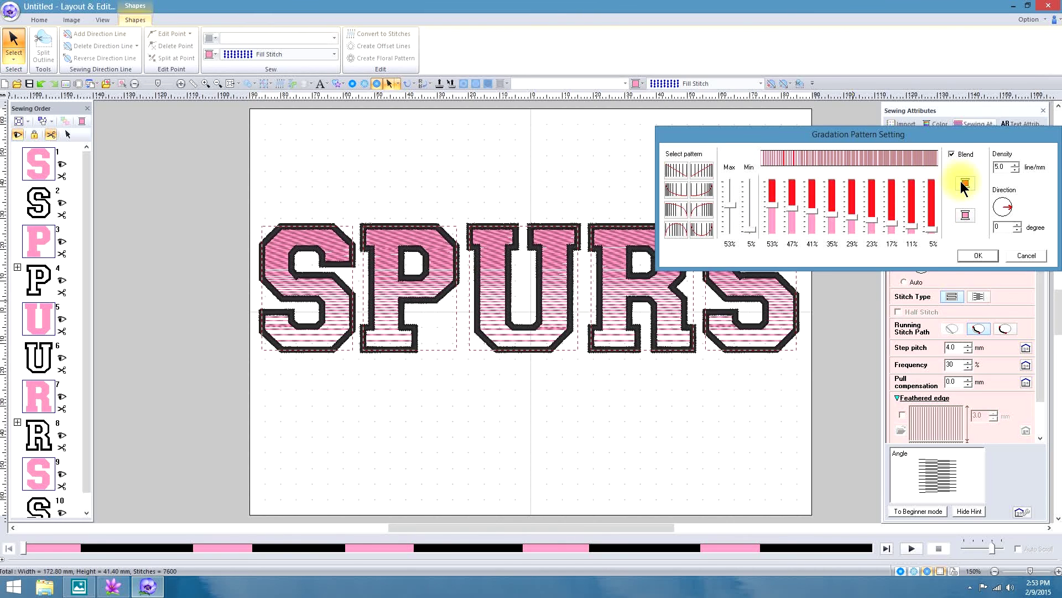
click(965, 214)
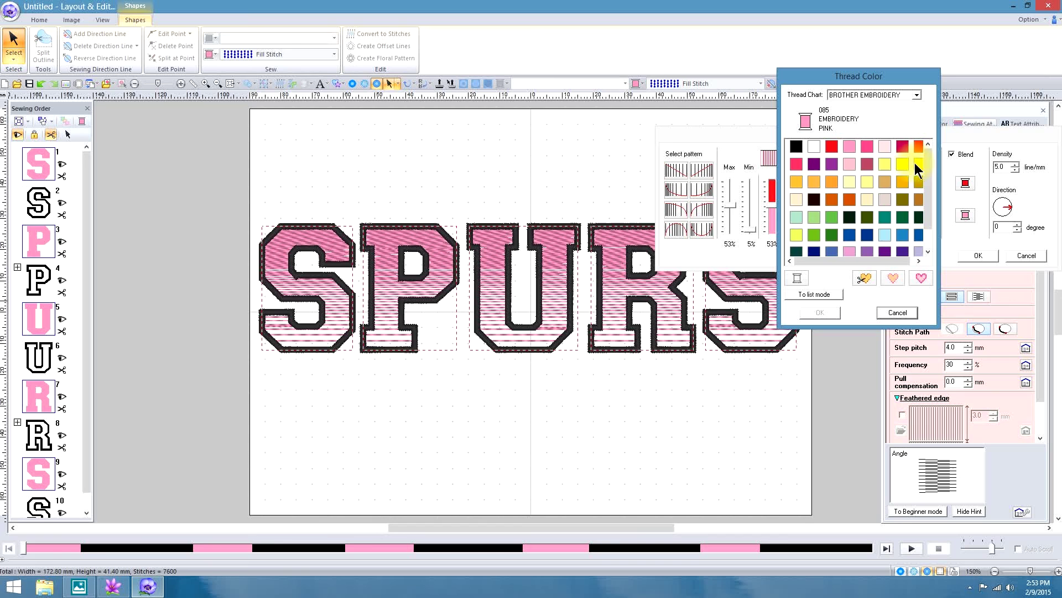
click(902, 164)
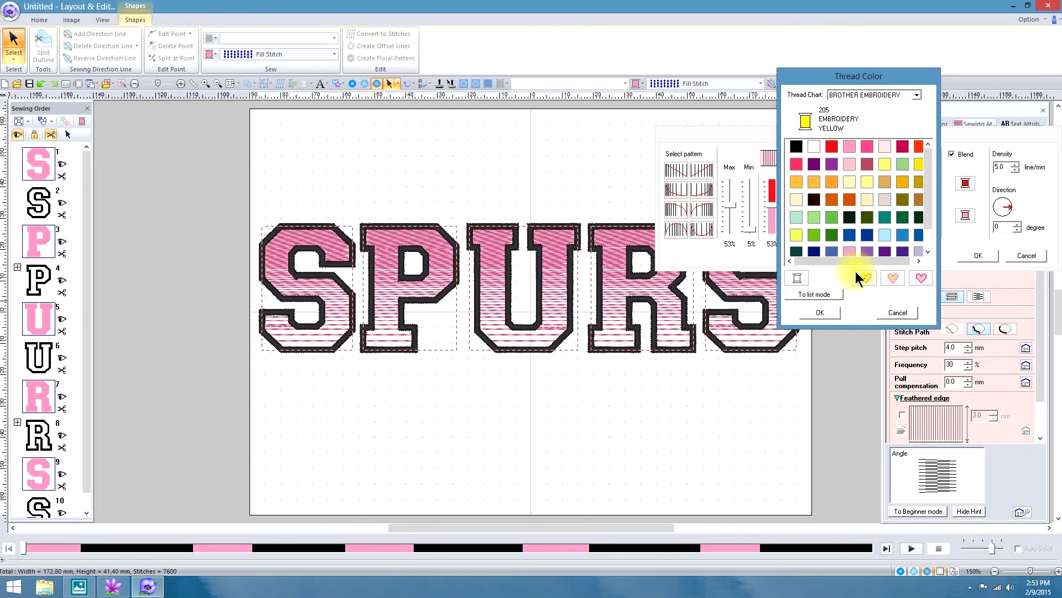
click(819, 312)
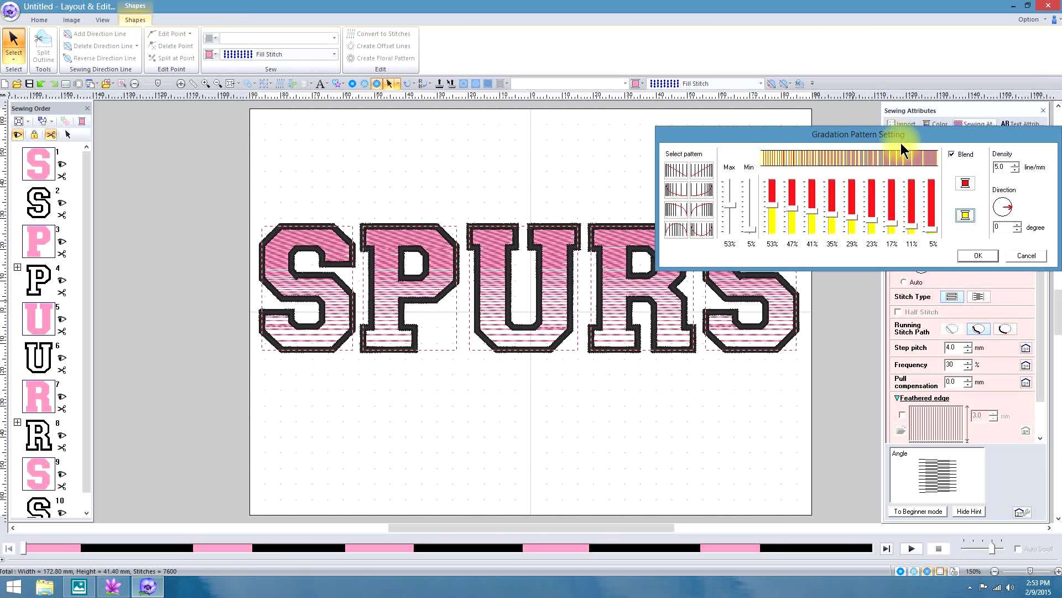
Apply the first preset gradation pattern, falling evenly from a maximum of 95% to a minimum of 5%, to the letters.
drag(772, 203, 814, 201)
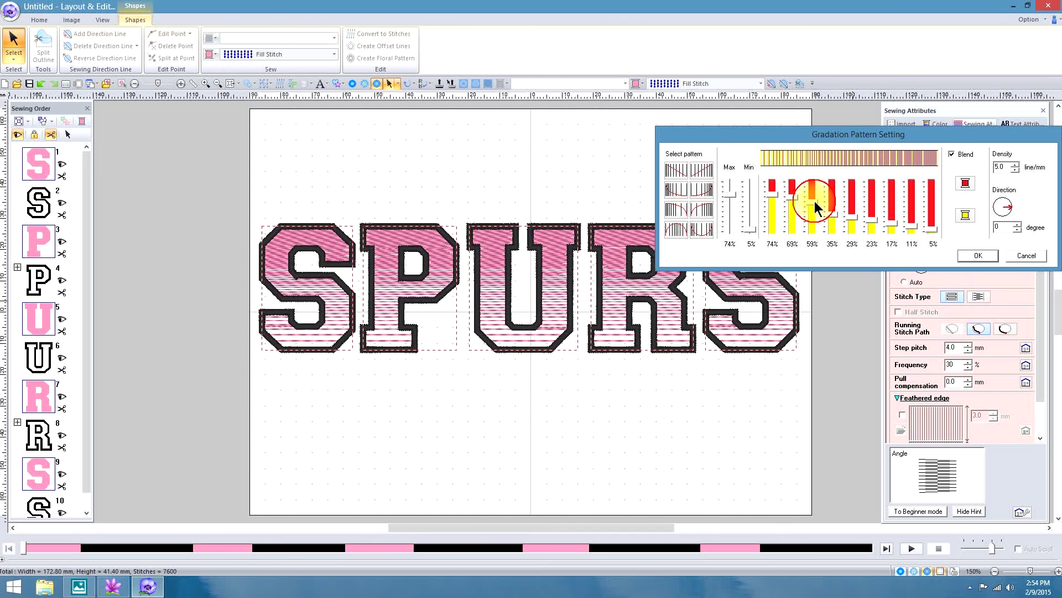
click(678, 171)
drag(729, 191, 730, 181)
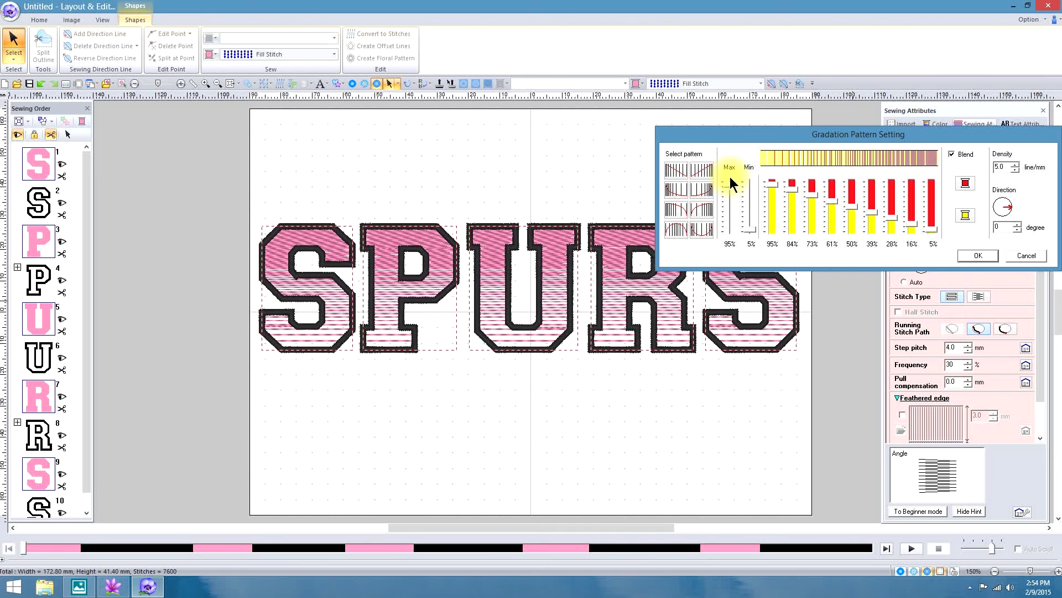
click(751, 232)
click(676, 174)
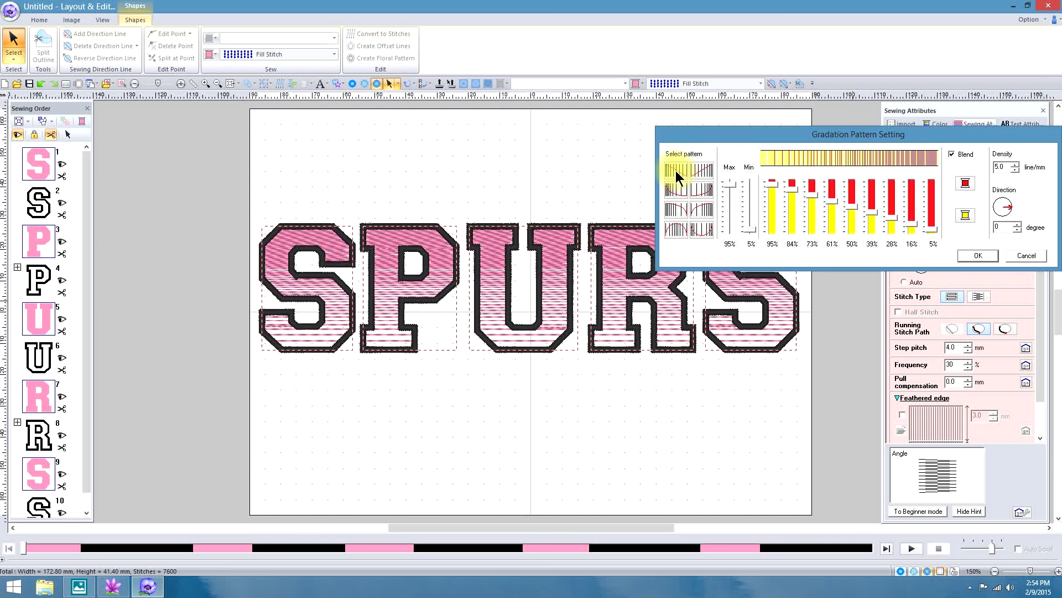
click(675, 171)
click(976, 255)
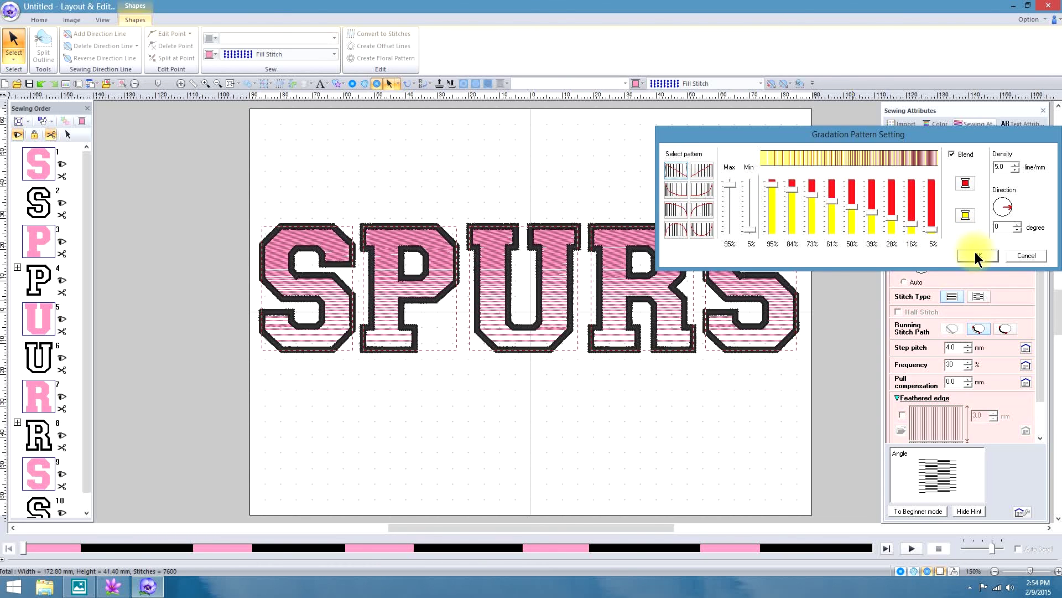